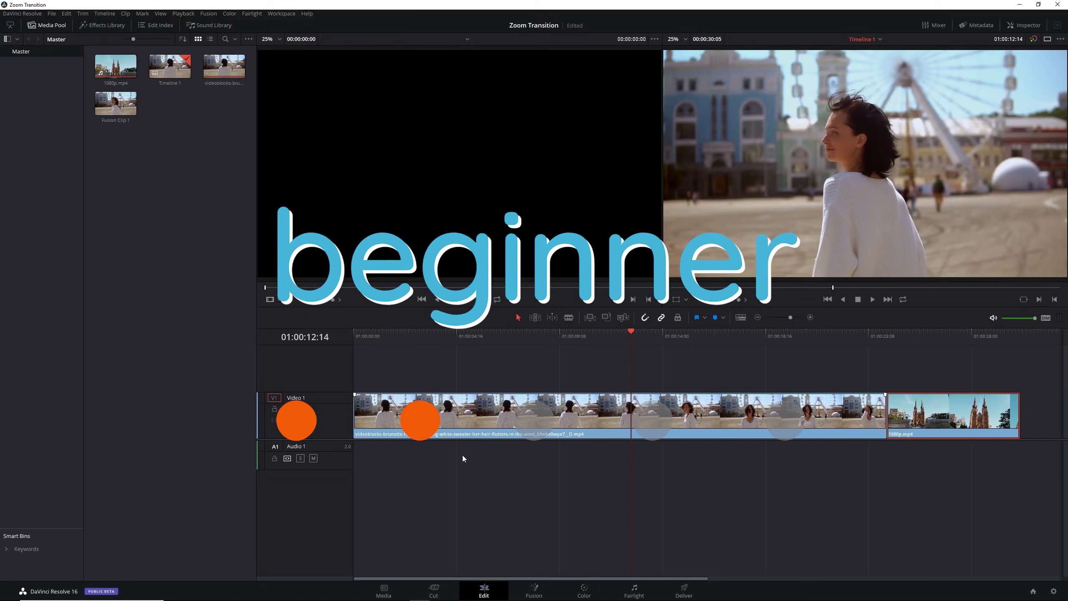
Blade the woman clip at 01:00:14:02 and ripple-delete the leftover footage so the cathedral follows.
drag(646, 330, 664, 329)
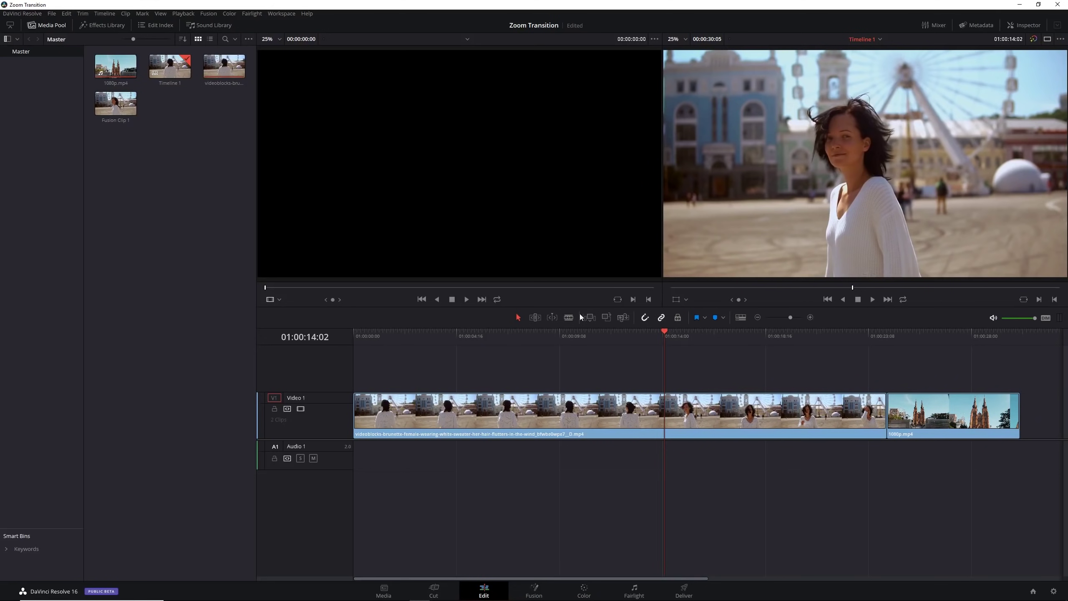
click(535, 318)
click(881, 410)
key(Delete)
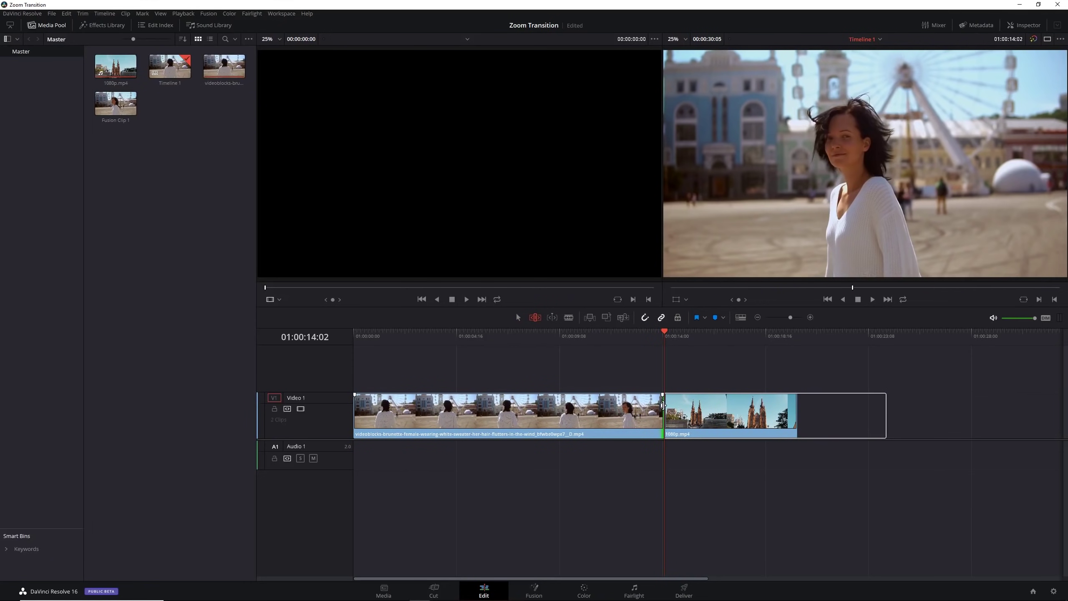
click(519, 318)
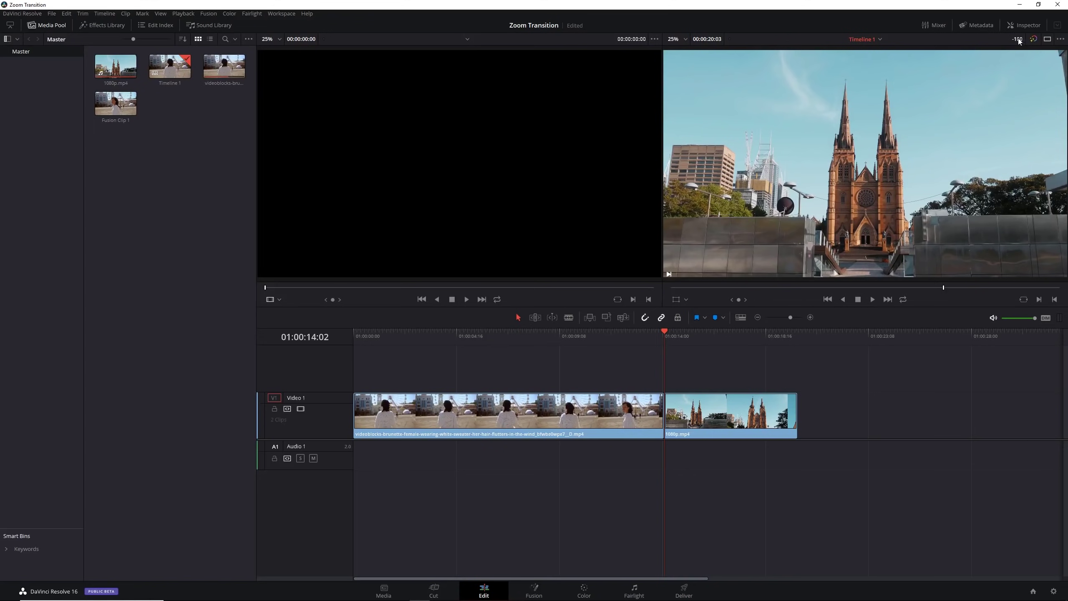
Split the clips at 01:00:13:02 and 01:00:15:02, one second either side of the join.
key(shift+Left)
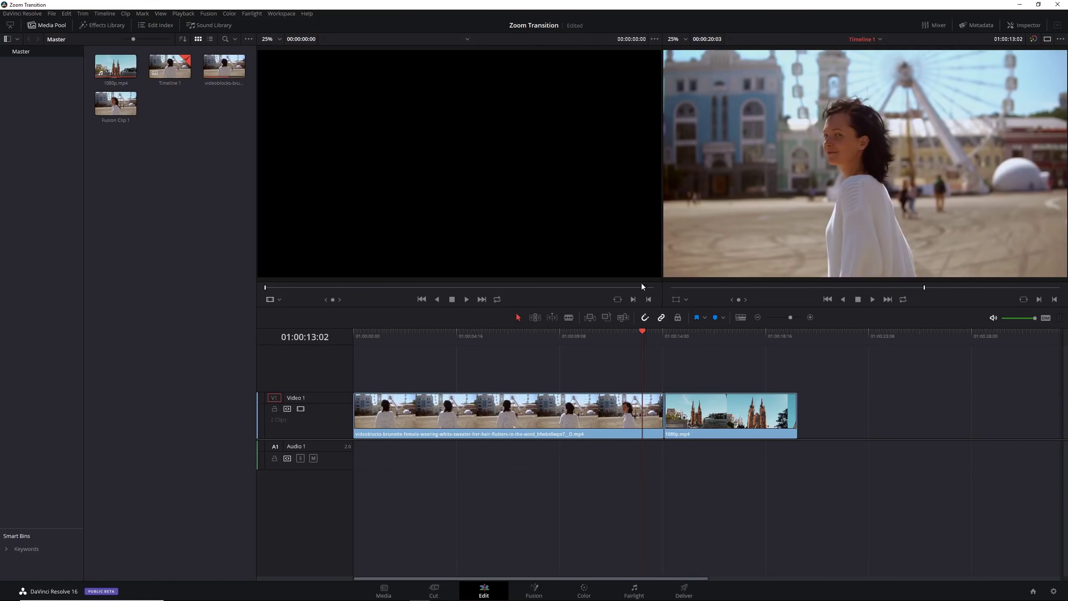
click(569, 316)
click(646, 402)
text(+2)
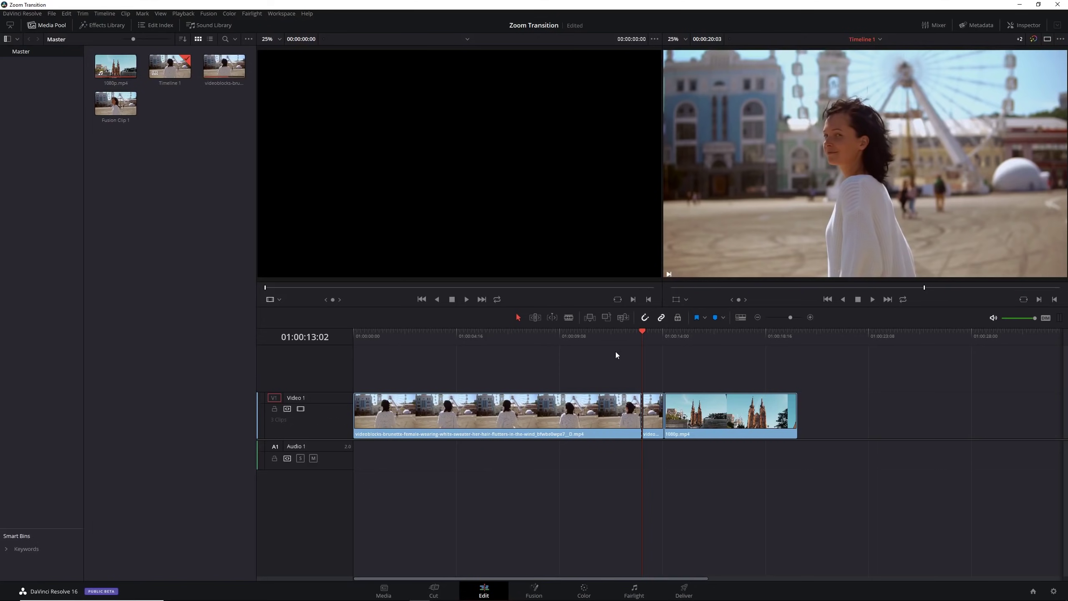
text(00)
key(Return)
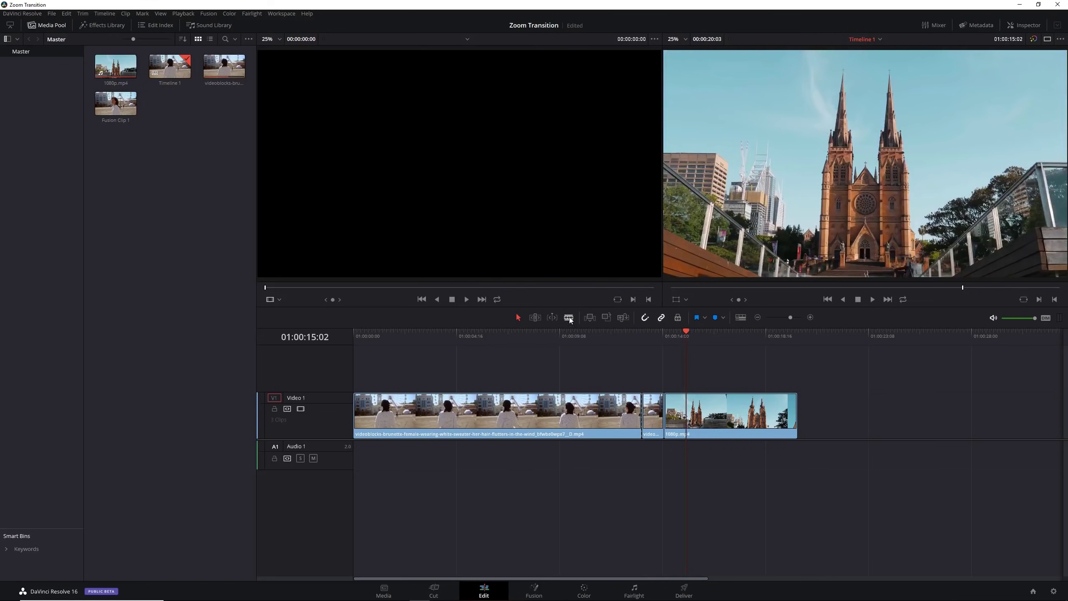
key(ctrl+b)
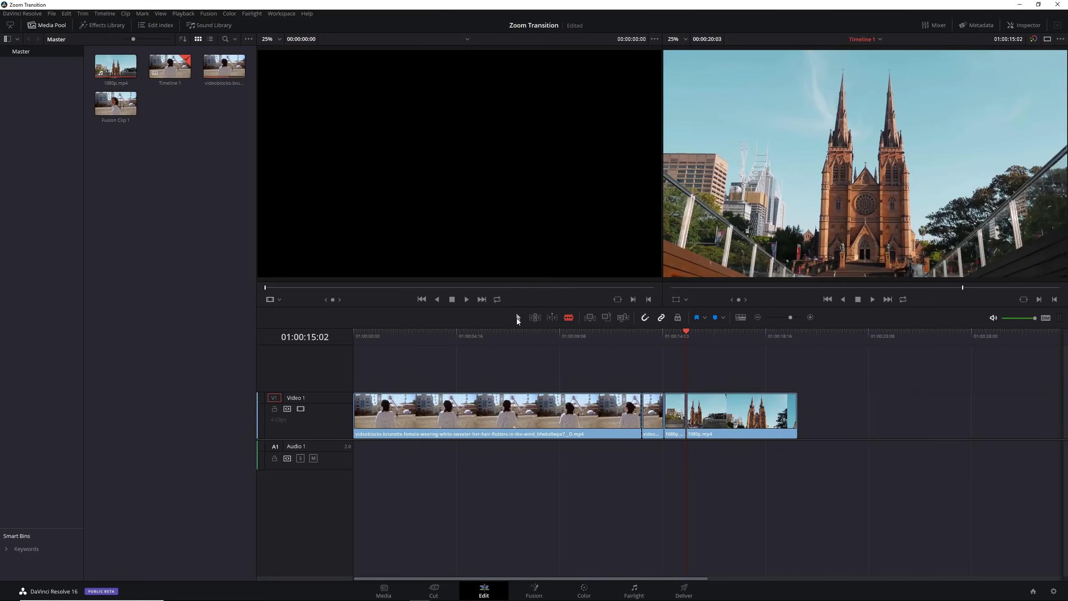
Save the project and select the two one-second pieces around the cut.
key(ctrl+s)
drag(651, 369, 669, 406)
drag(649, 335, 681, 338)
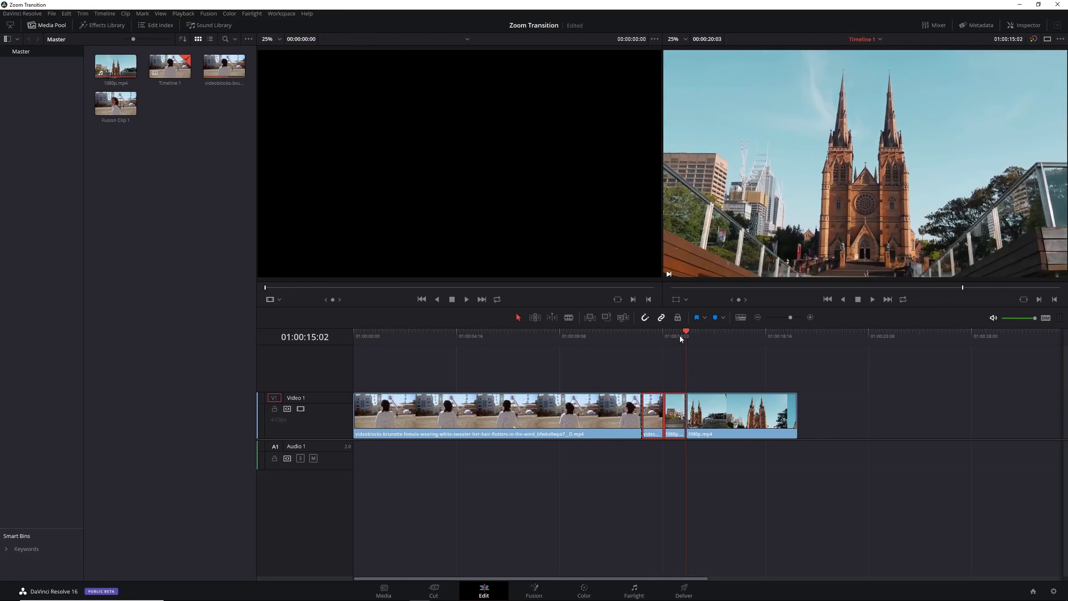
Lift the one-second 1080p.mp4 piece onto a new V2 track and select both stacked pieces.
click(659, 347)
drag(652, 339, 663, 337)
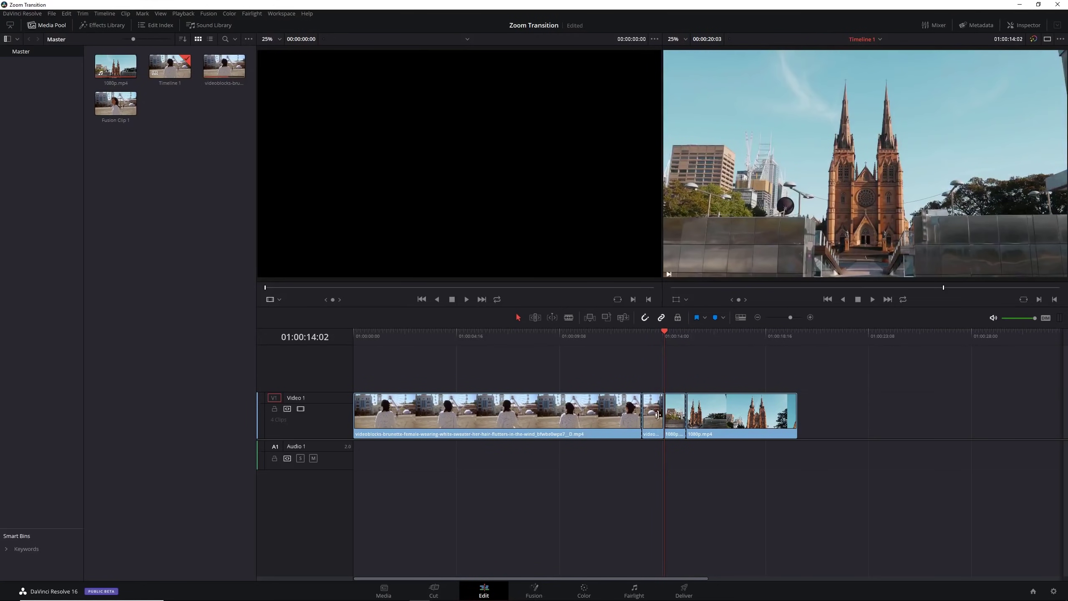
click(652, 402)
click(675, 415)
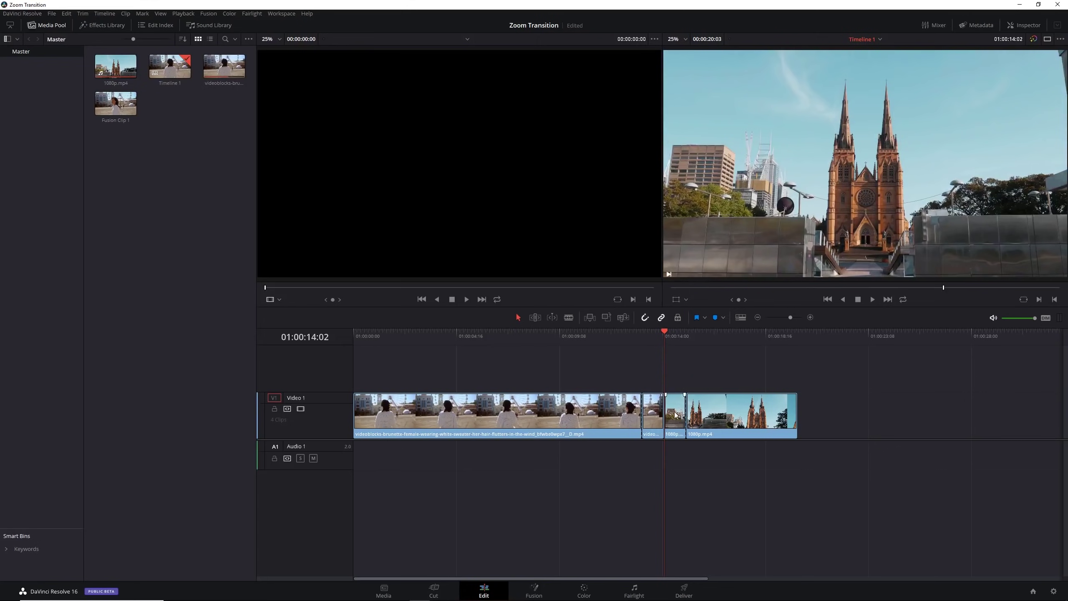
click(672, 334)
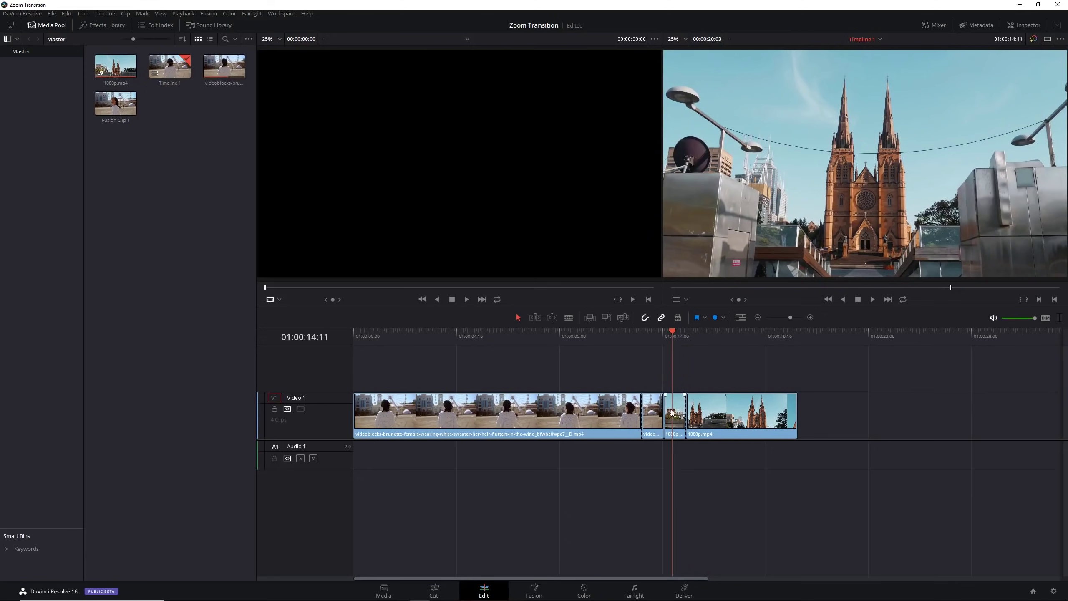
mouse_move(675, 415)
mouse_down()
mouse_move(668, 384)
mouse_move(685, 420)
mouse_up()
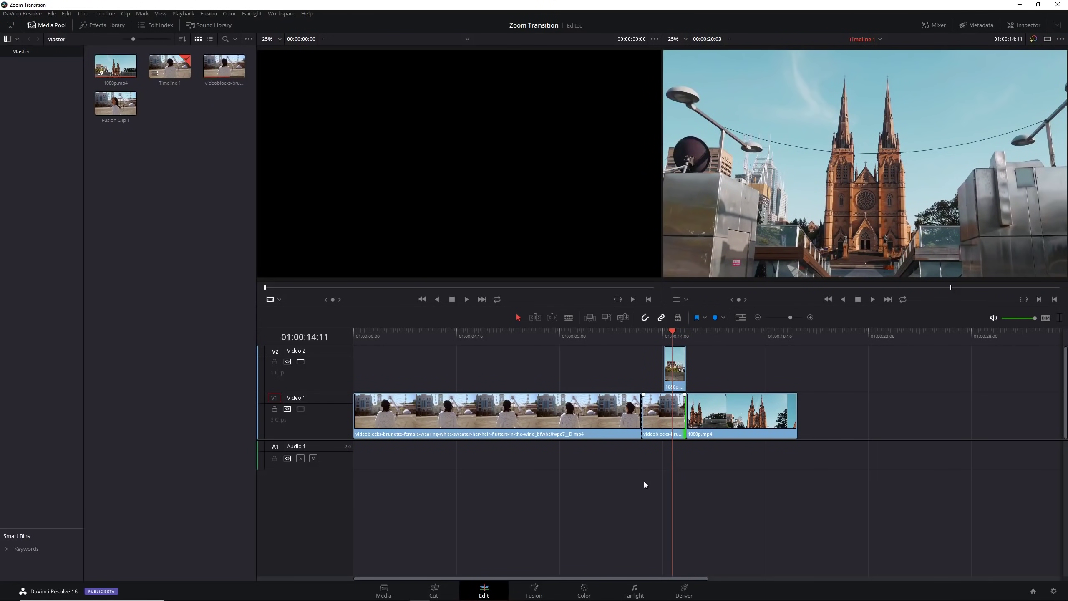
drag(649, 485, 680, 359)
Combine the stacked pieces into Fusion Clip 1 with New Fusion Clip and open it on the Fusion page.
right_click(674, 370)
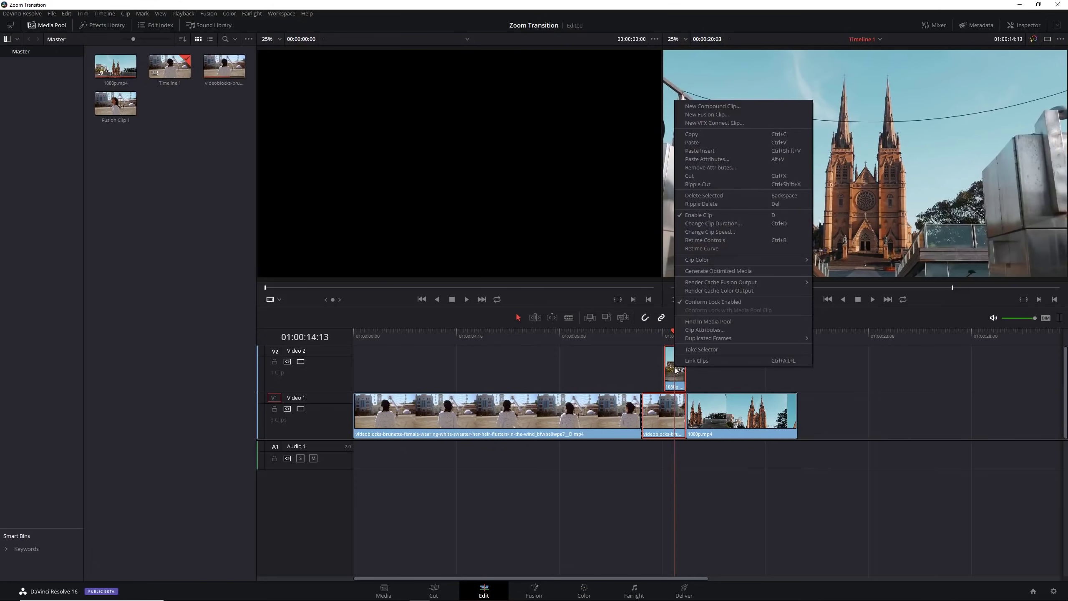
click(716, 115)
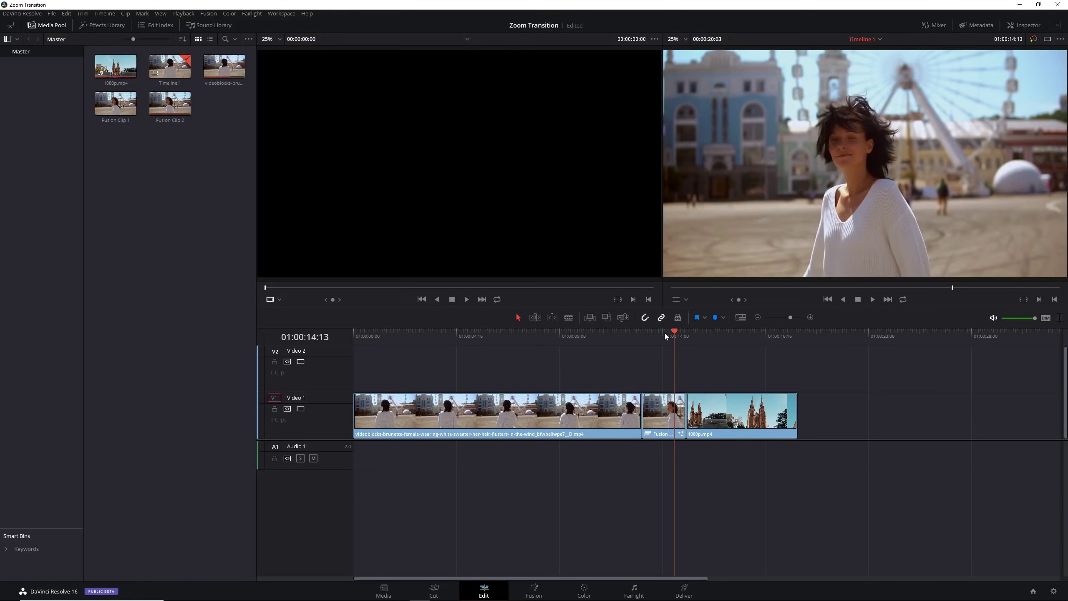
click(668, 333)
click(668, 406)
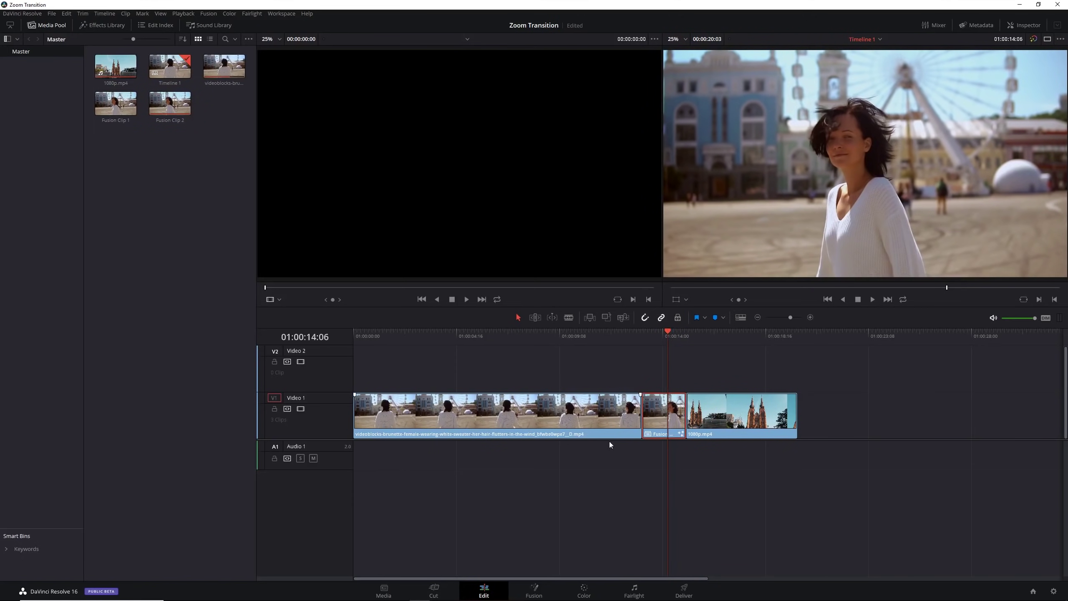
mouse_move(540, 592)
click(533, 588)
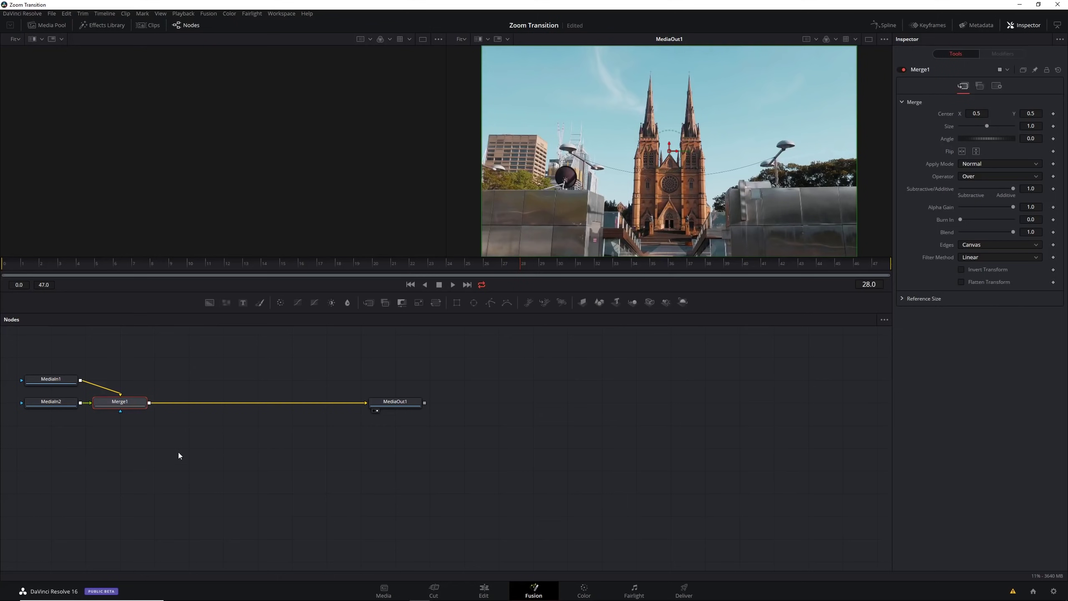
Center the MediaIn and Merge1 nodes in the node graph and inspect MediaIn2 and Merge1.
drag(163, 453, 422, 481)
scroll(454, 463, up, 1)
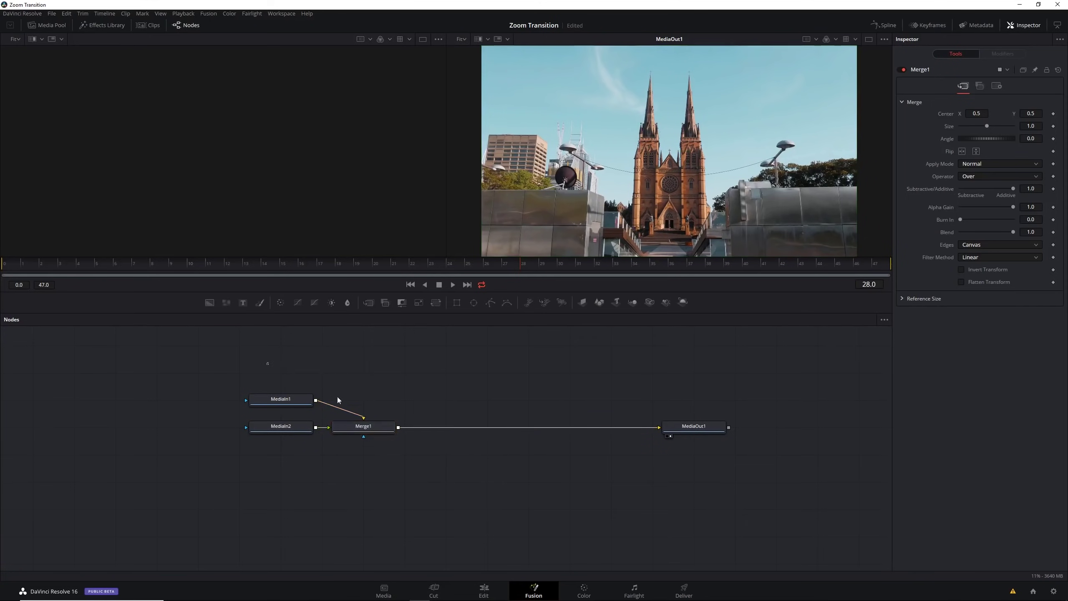
drag(267, 362, 736, 476)
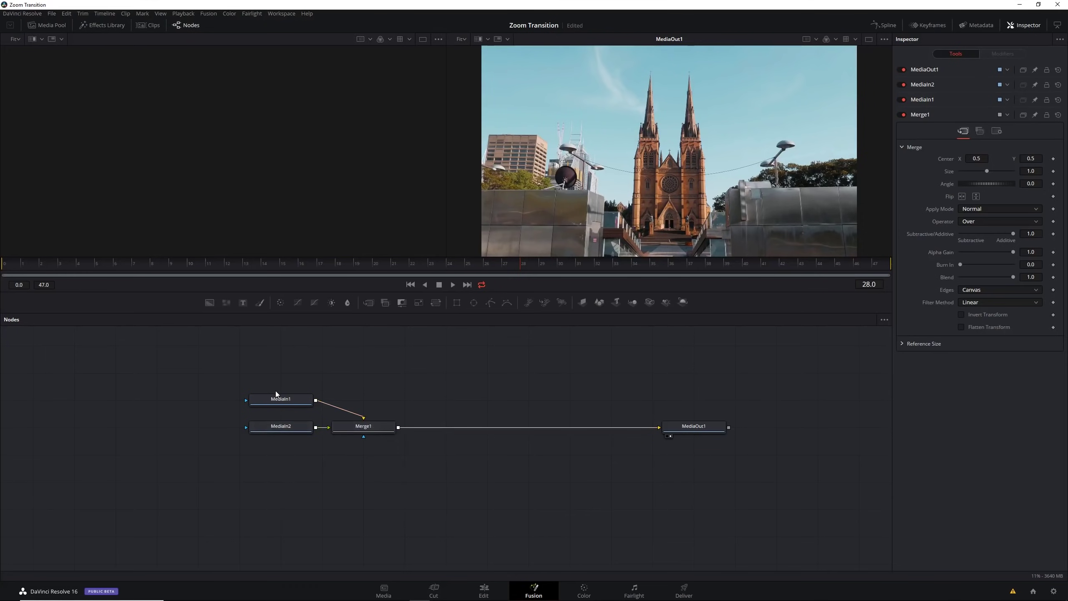
click(280, 428)
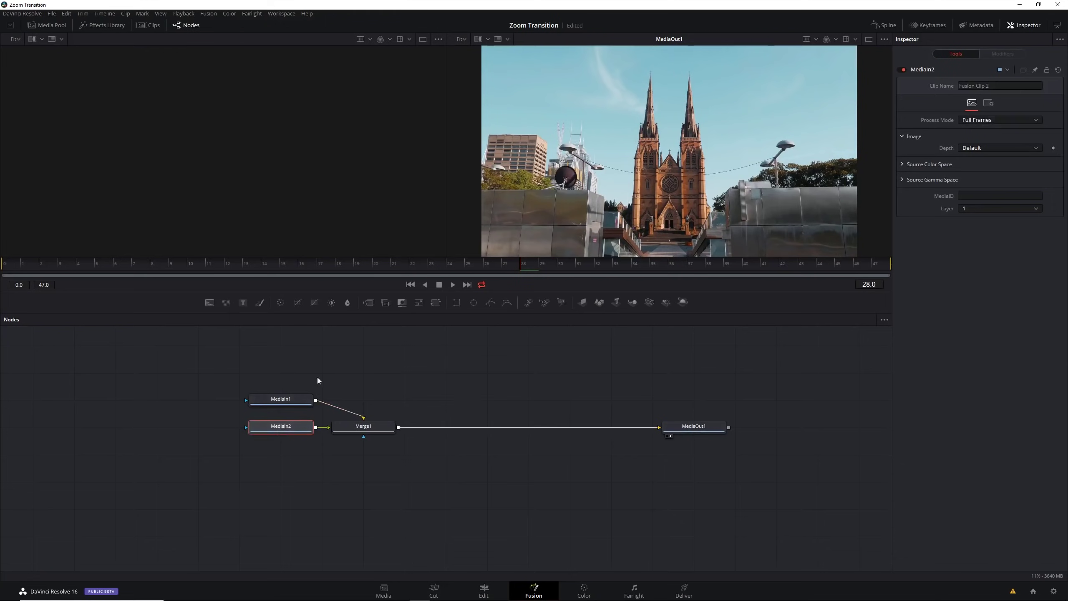
click(359, 427)
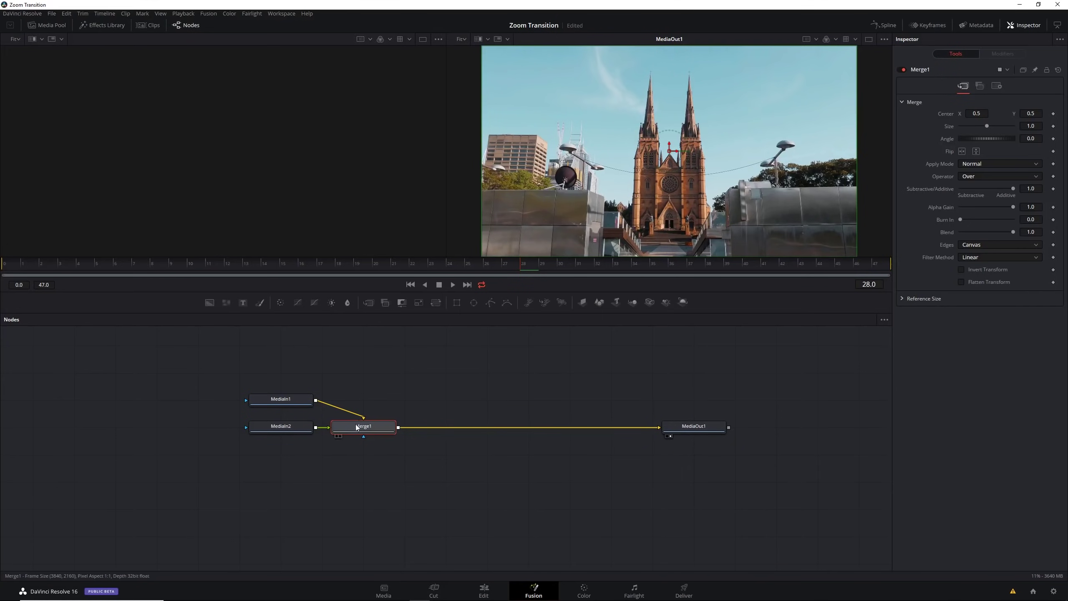
Show MediaIn2 in the left viewer and keep MediaOut1 in the right viewer.
click(298, 428)
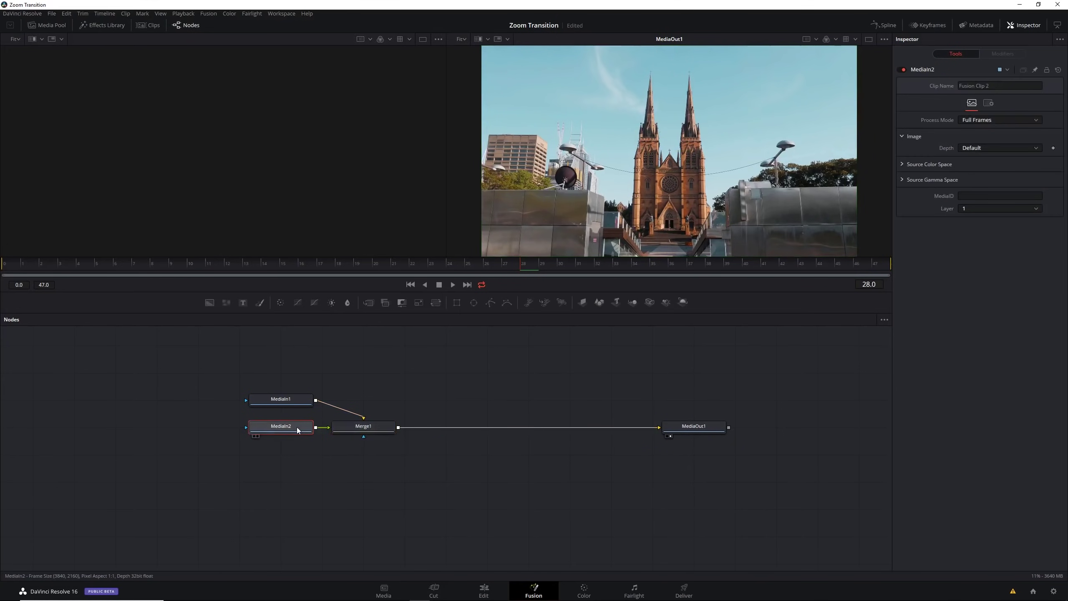
key(1)
click(711, 427)
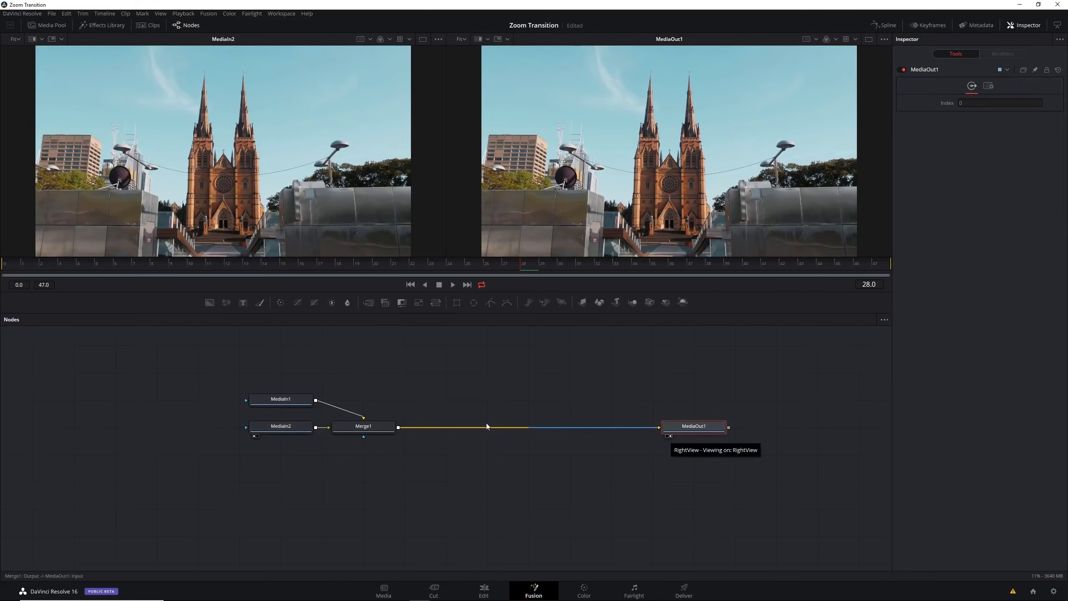
click(297, 403)
key(2)
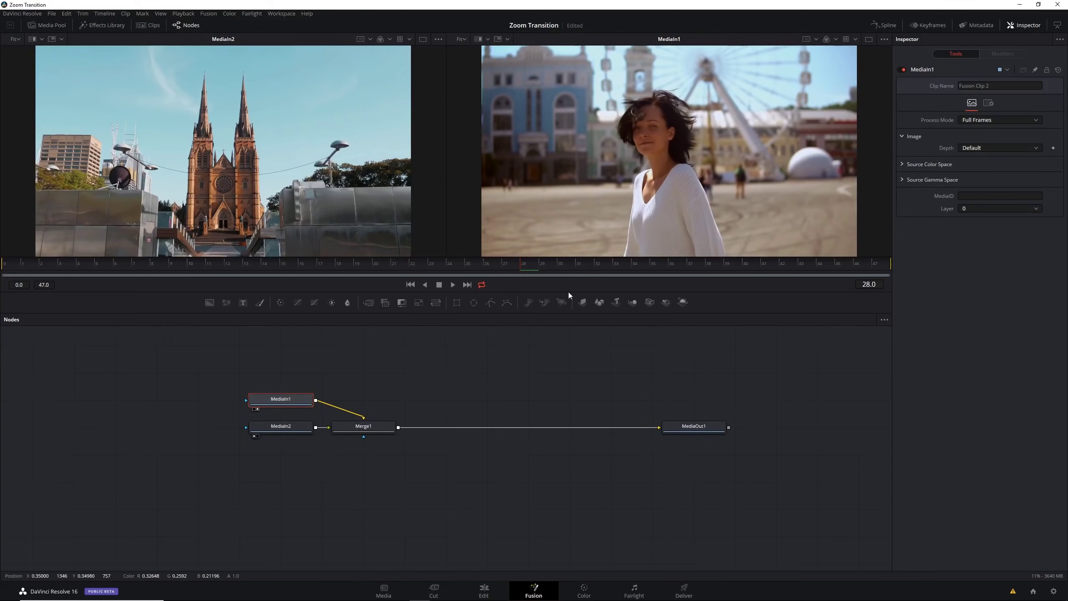
click(700, 431)
key(2)
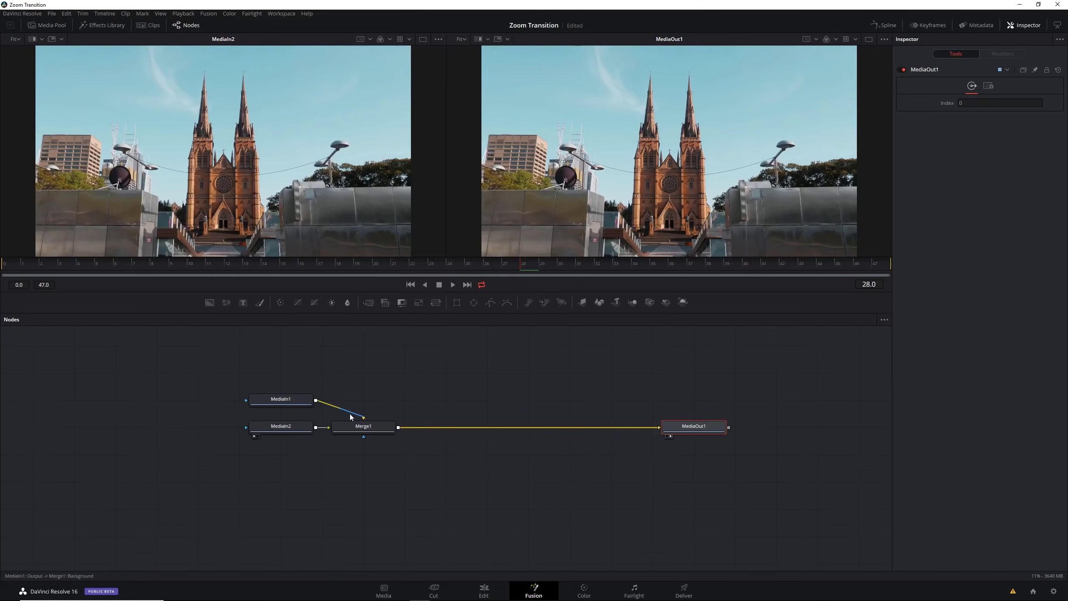
Check frames 13 and 32, then load MediaIn1's woman footage into the left viewer.
click(353, 424)
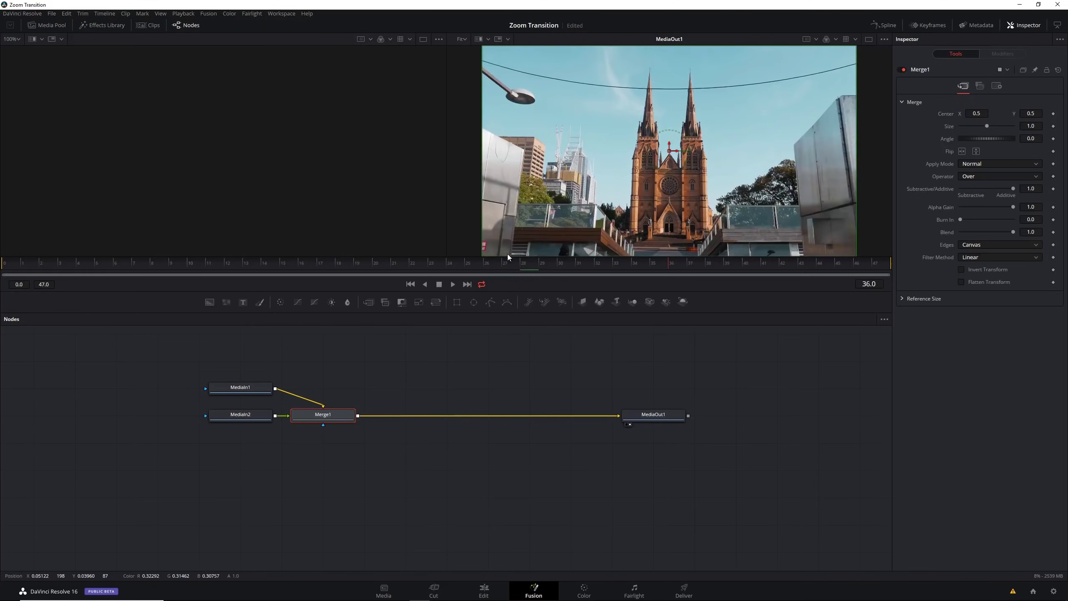
click(244, 262)
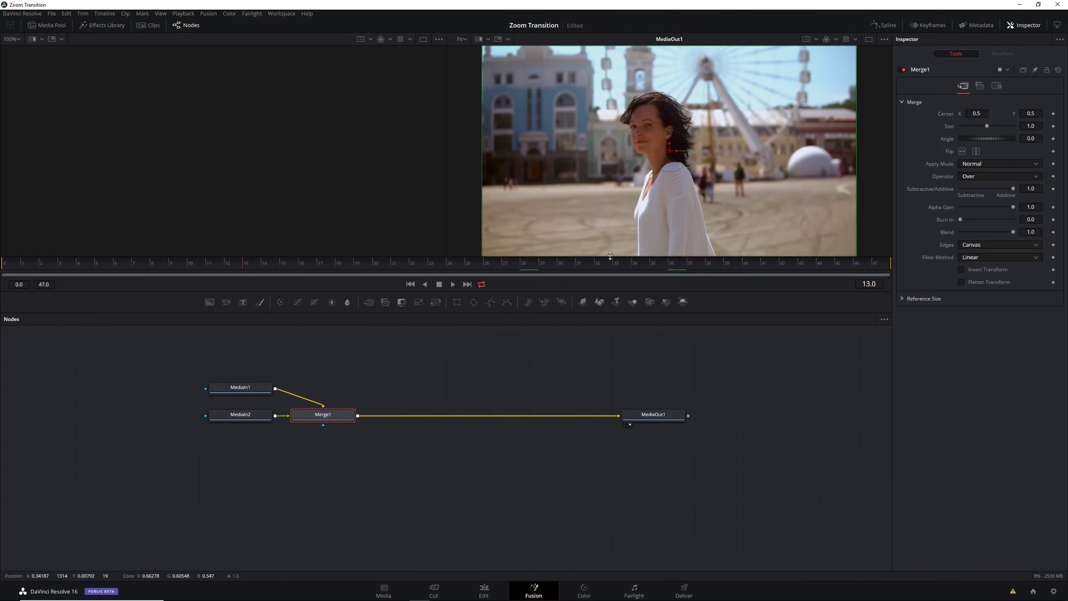
click(596, 264)
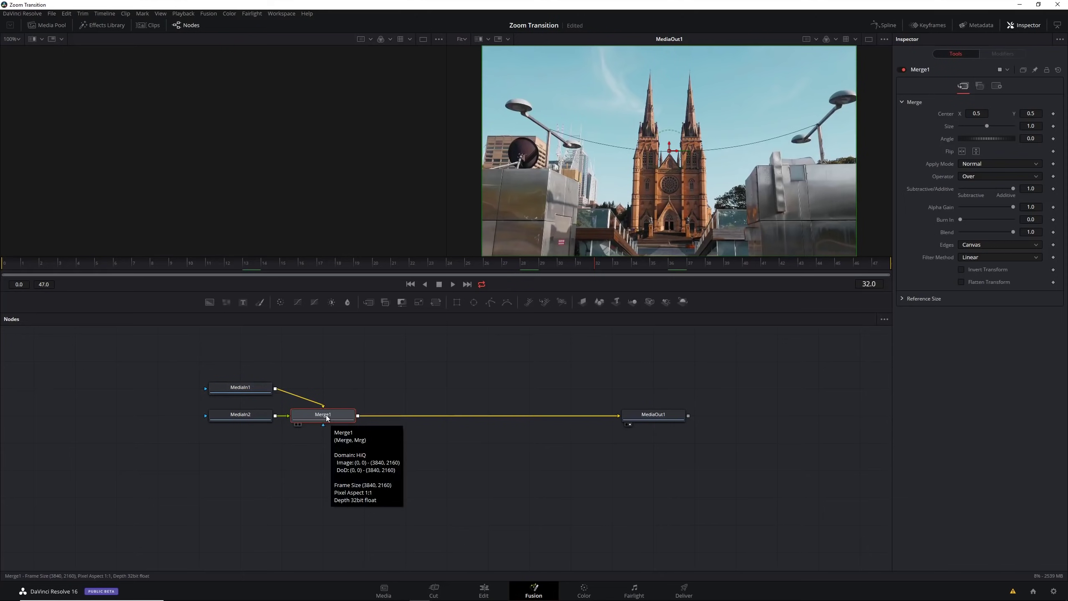
click(242, 392)
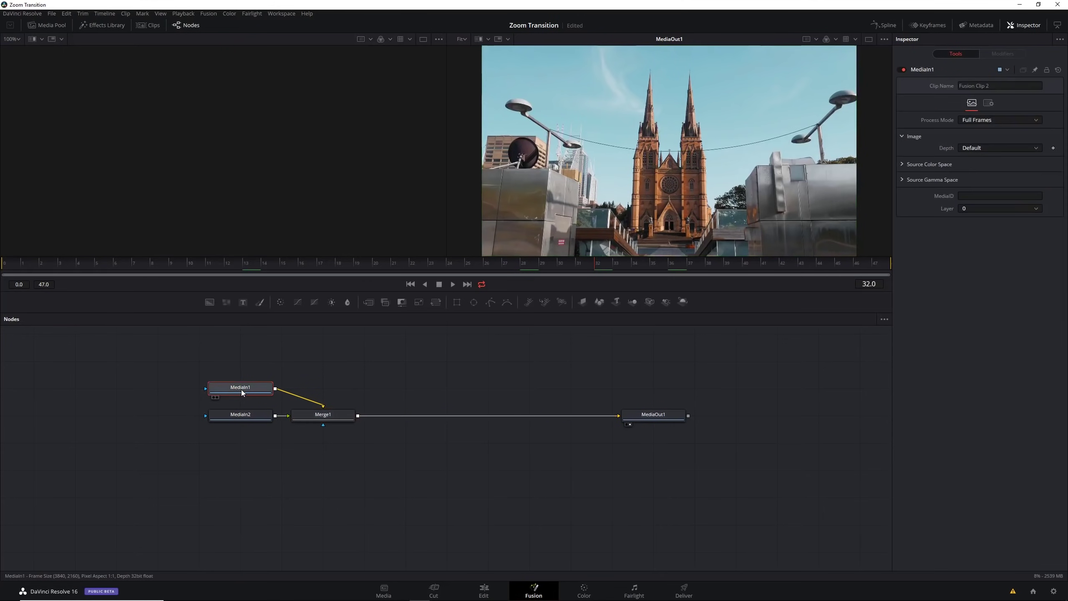
key(1)
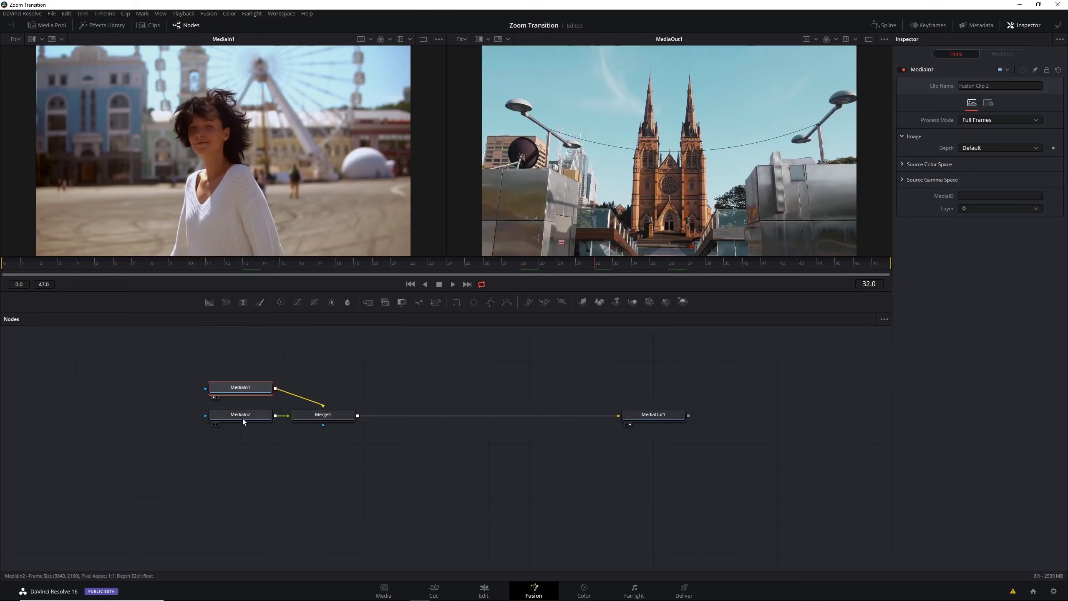
Place MediaIn2 directly above Merge1 and line MediaIn1 up level with Merge1.
mouse_move(244, 419)
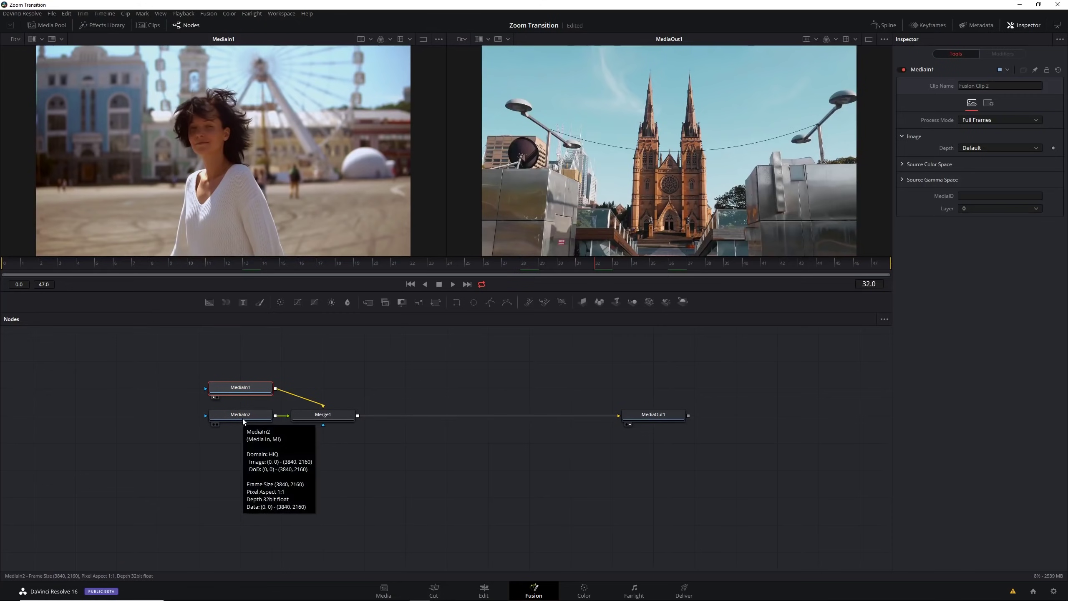
drag(243, 419, 321, 378)
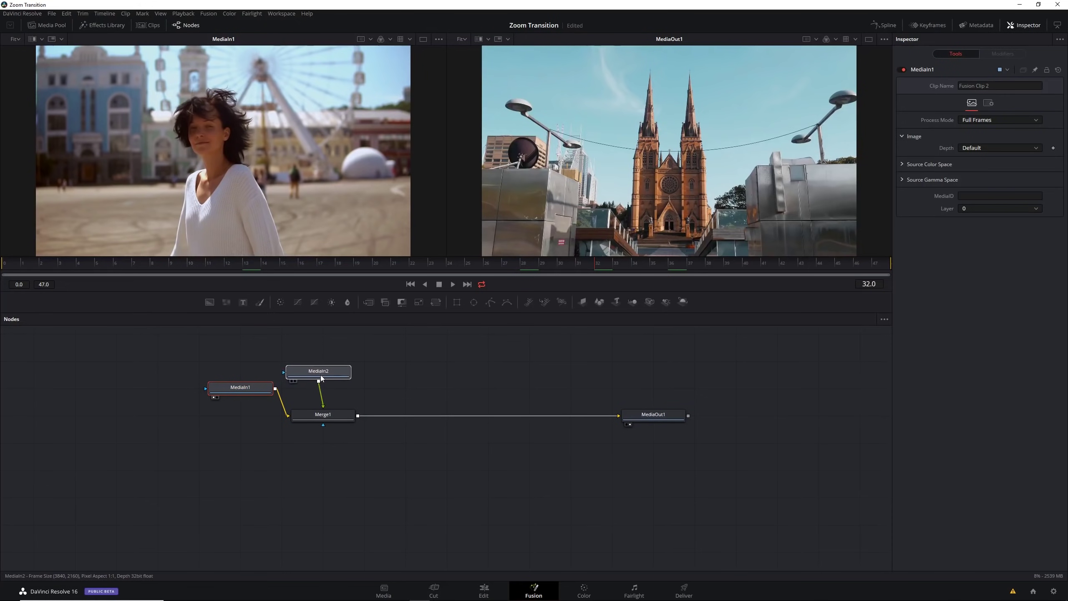
drag(249, 387, 247, 416)
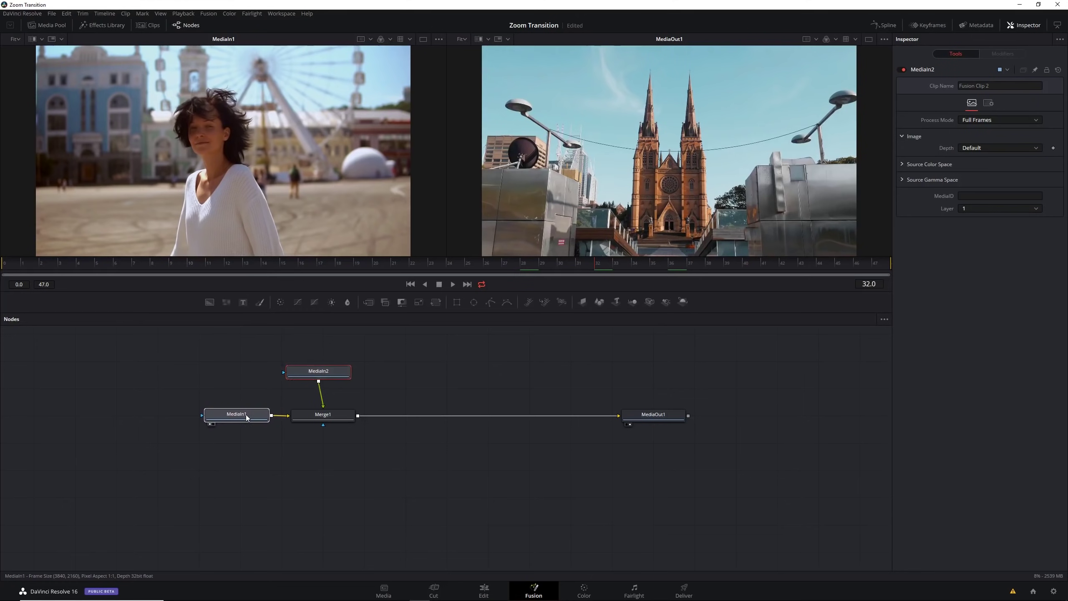
click(317, 371)
drag(316, 372, 321, 374)
click(320, 373)
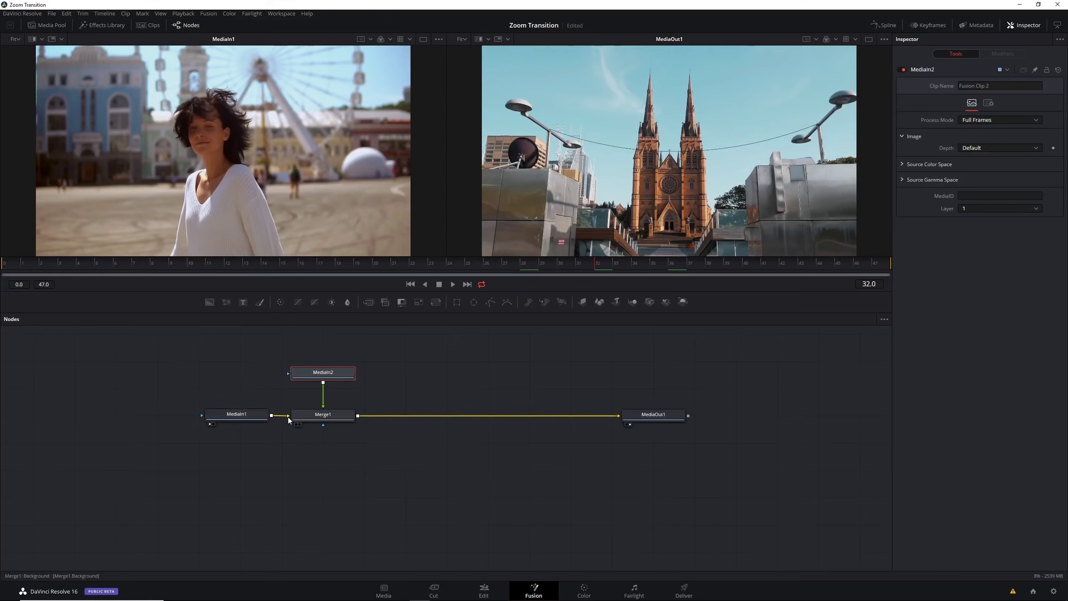
Rewire so MediaIn1 feeds Merge1's background input and MediaIn2 its foreground.
drag(289, 417, 313, 369)
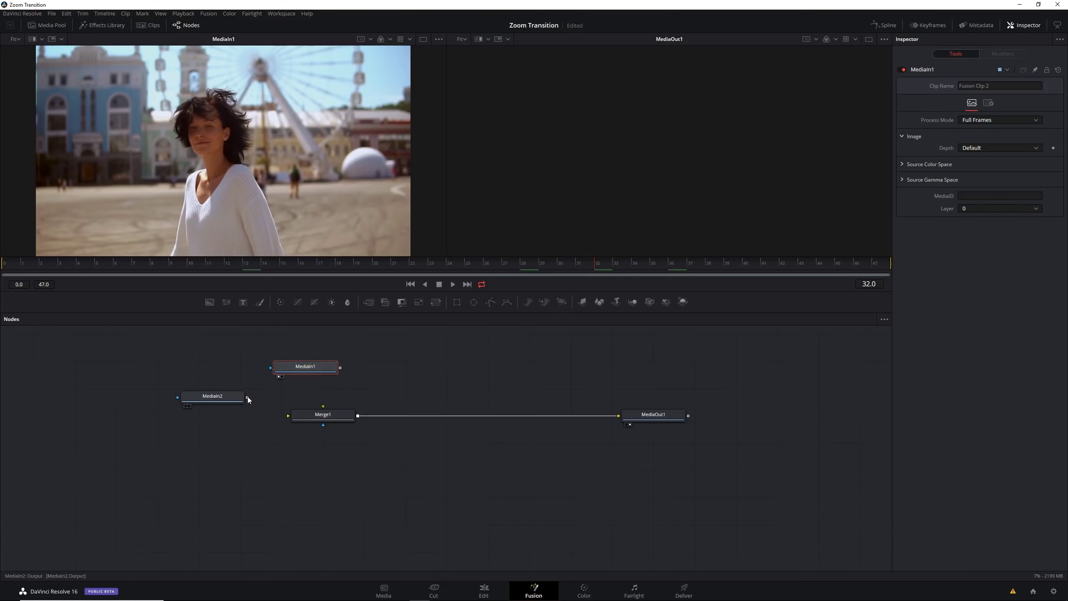
drag(246, 397, 290, 416)
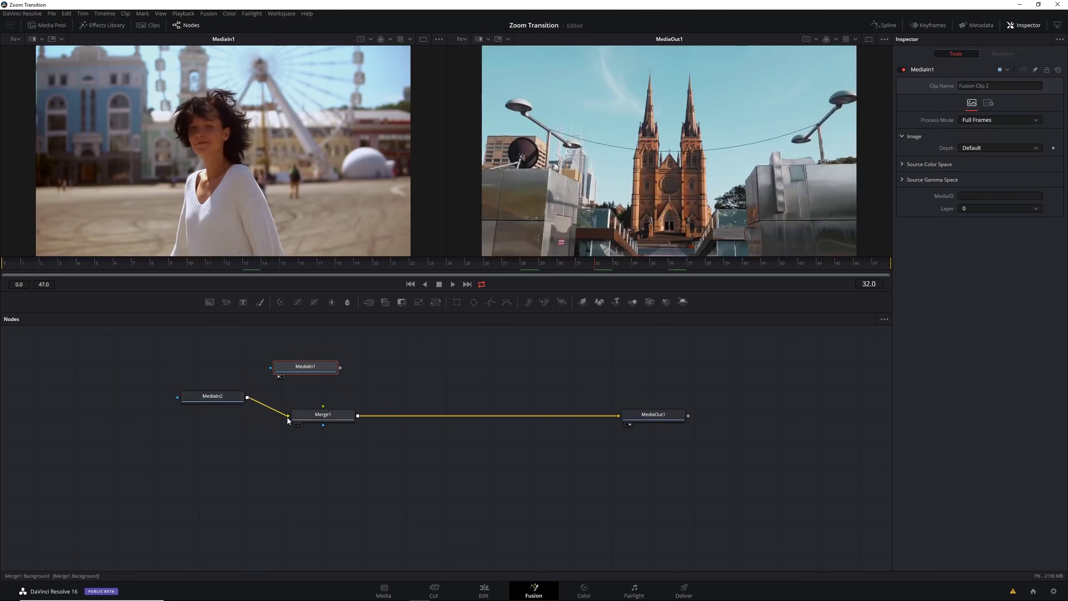
drag(289, 417, 331, 362)
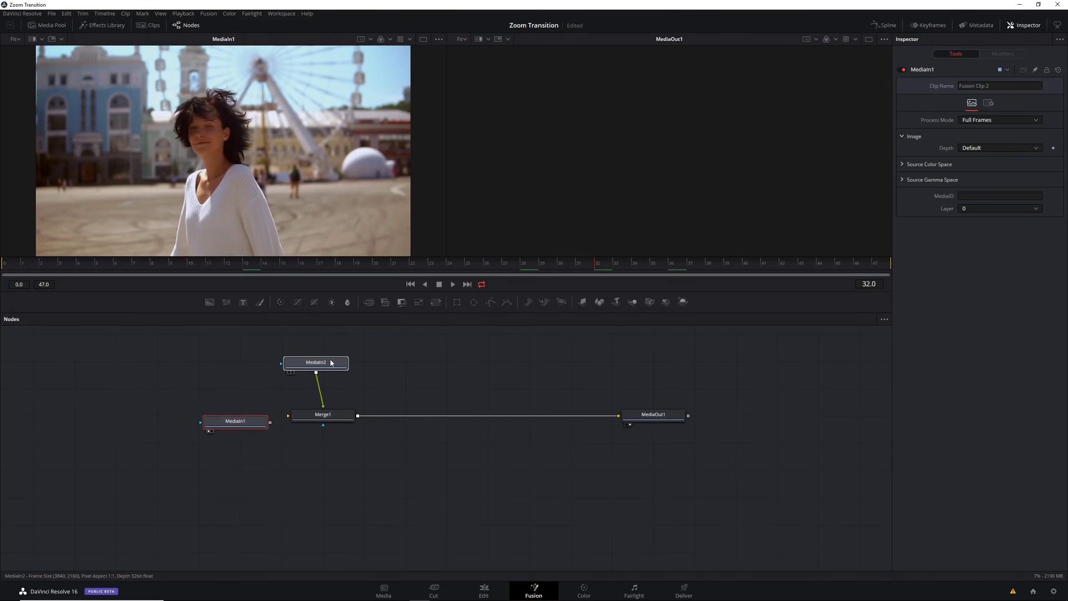
drag(288, 415, 251, 416)
drag(329, 365, 336, 361)
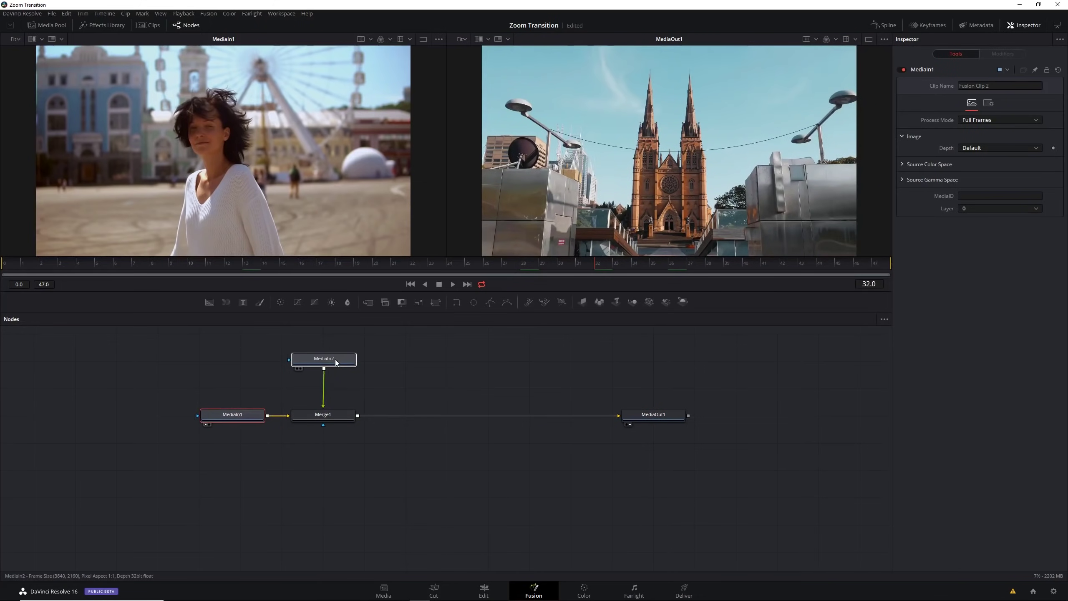
click(235, 416)
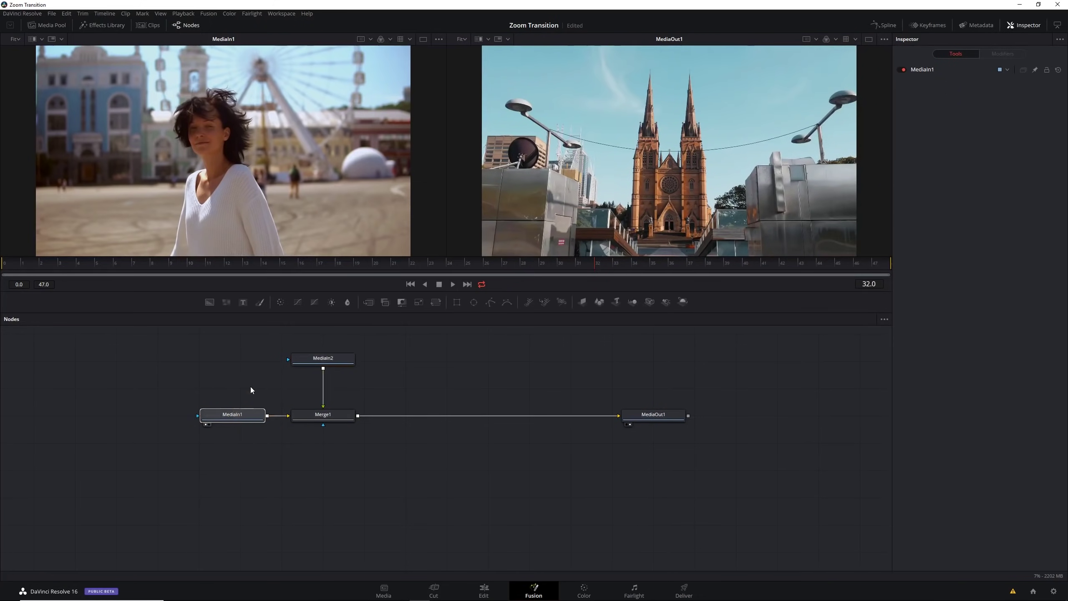
Raise MediaIn2 higher above Merge1 and select it.
mouse_move(329, 359)
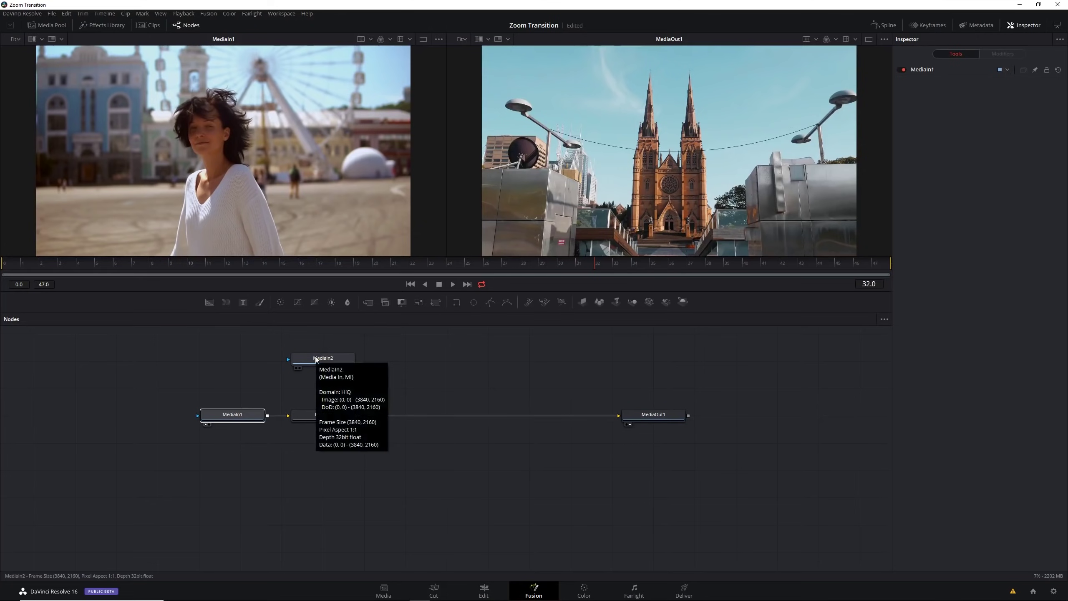
drag(317, 359, 316, 337)
scroll(316, 336, up, 1)
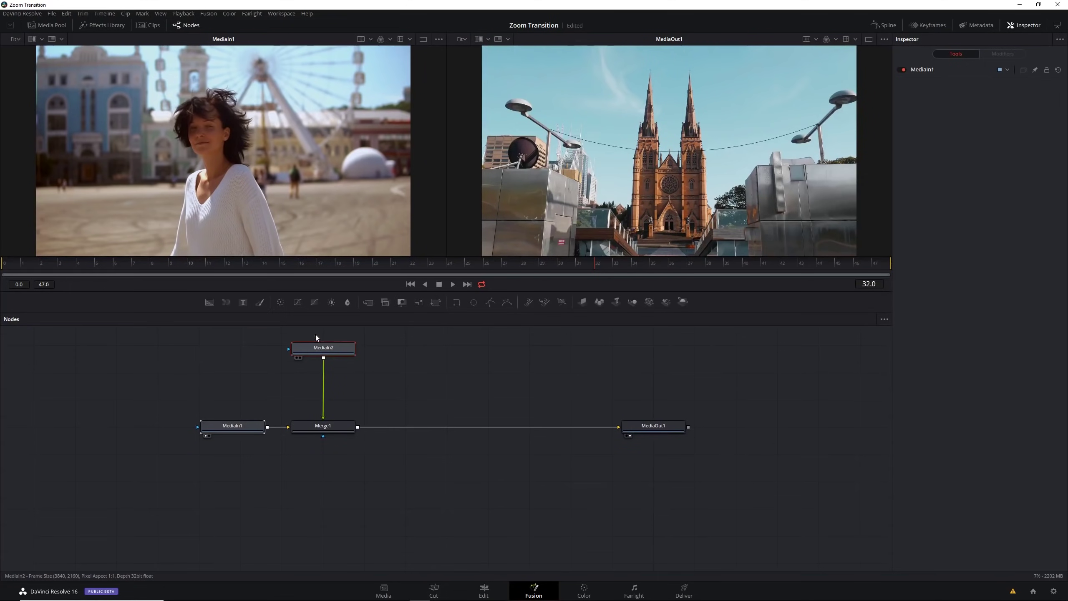
click(317, 346)
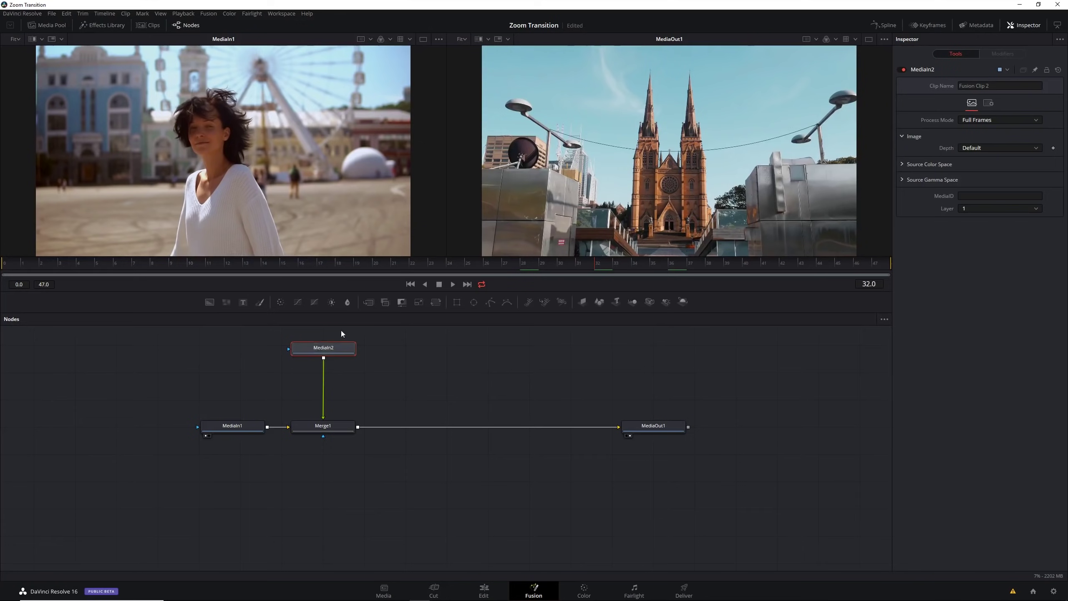
Insert a Transform1 node between MediaIn2 and Merge1, leaving its Size at 1.0.
click(437, 302)
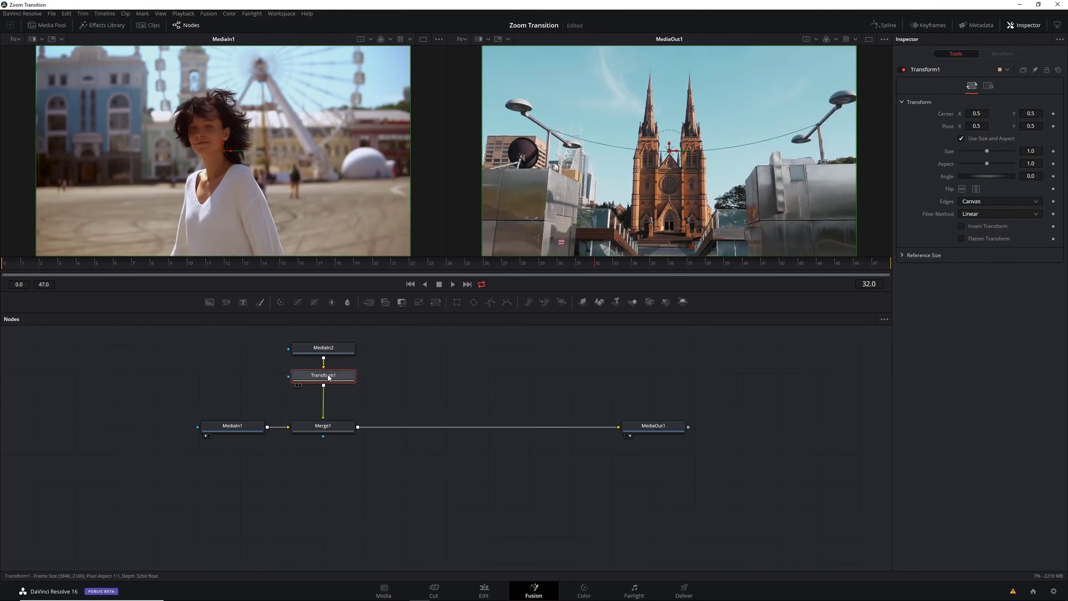
drag(329, 377, 329, 386)
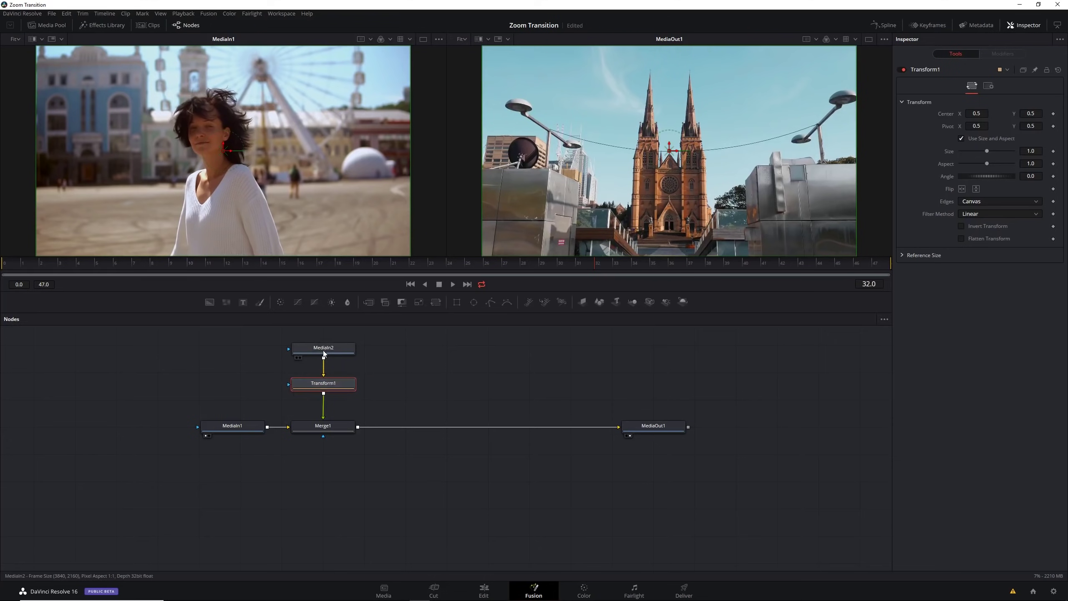
mouse_move(323, 354)
mouse_move(984, 150)
mouse_down()
mouse_move(993, 154)
mouse_move(980, 152)
mouse_up()
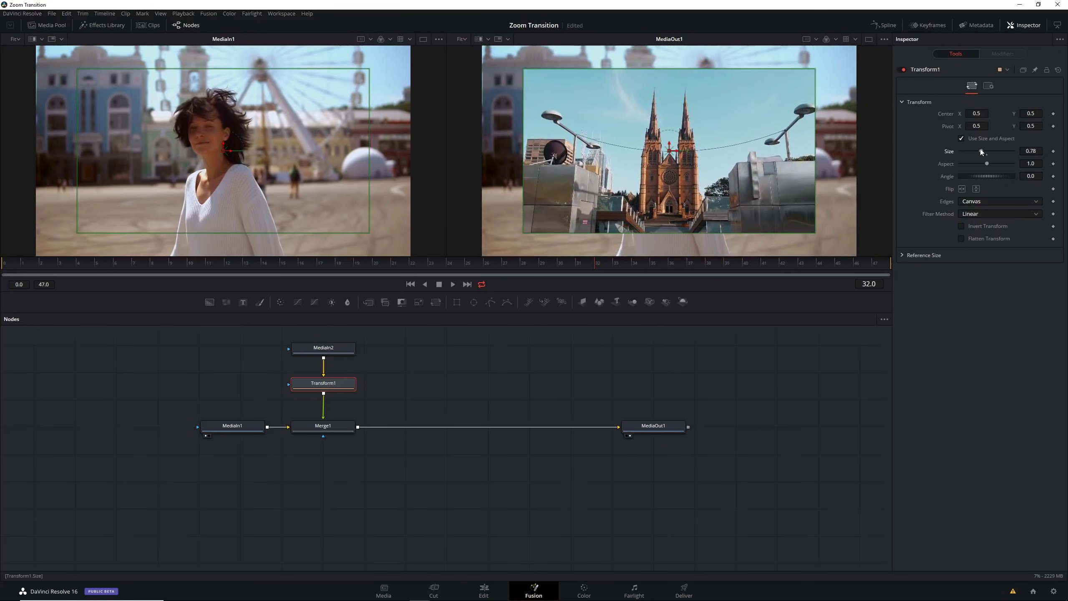
double_click(979, 148)
At frame 24, set Transform1's Size to 0.5 to shrink the cathedral.
click(467, 264)
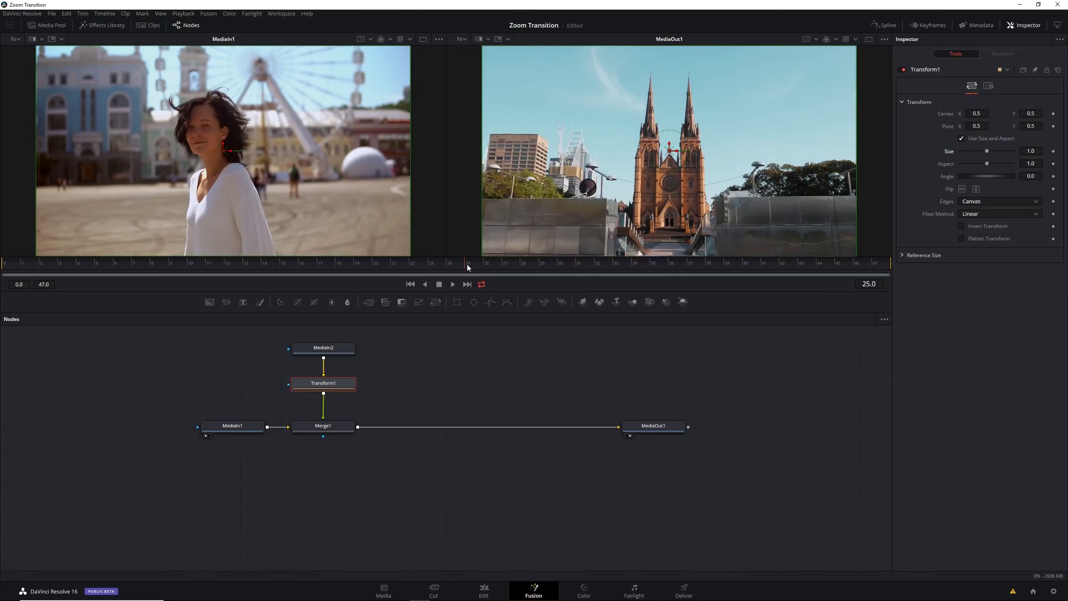
key(Left)
key(Left)
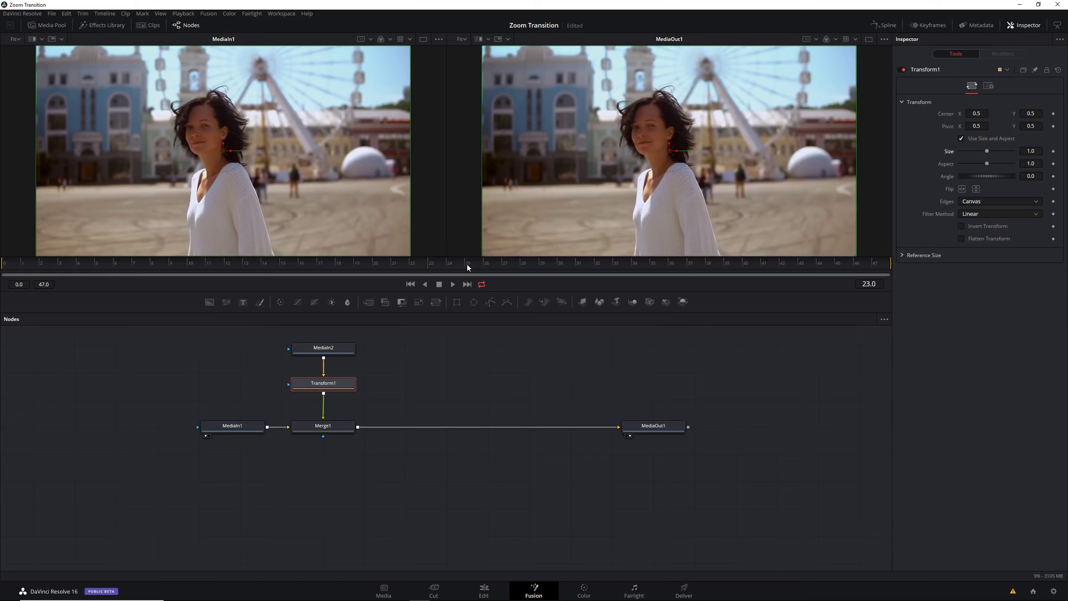
key(Right)
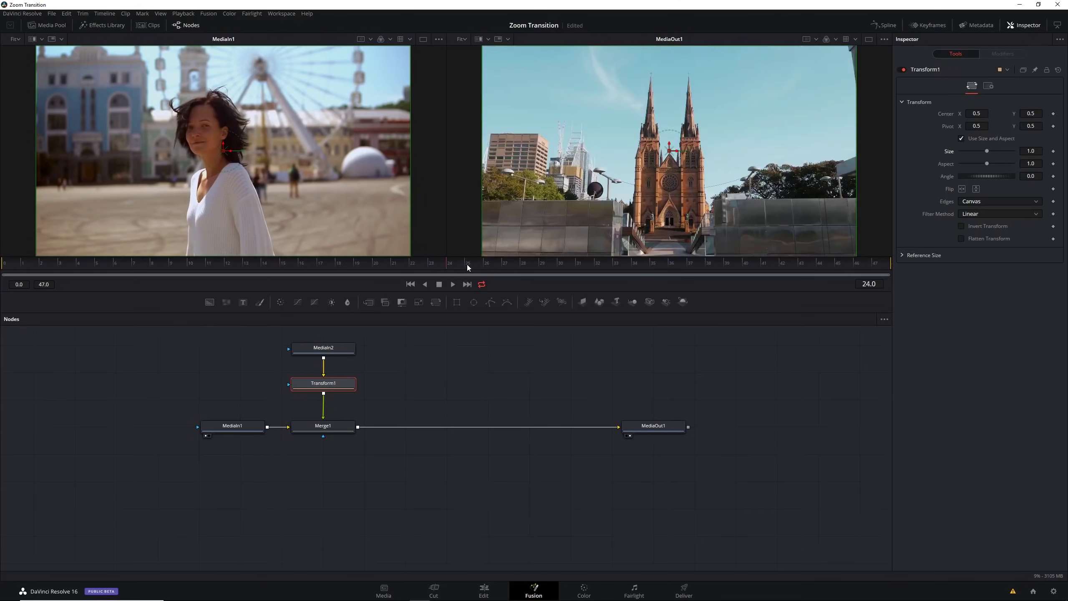
click(1027, 150)
drag(1038, 150, 1028, 151)
text(.5)
key(Return)
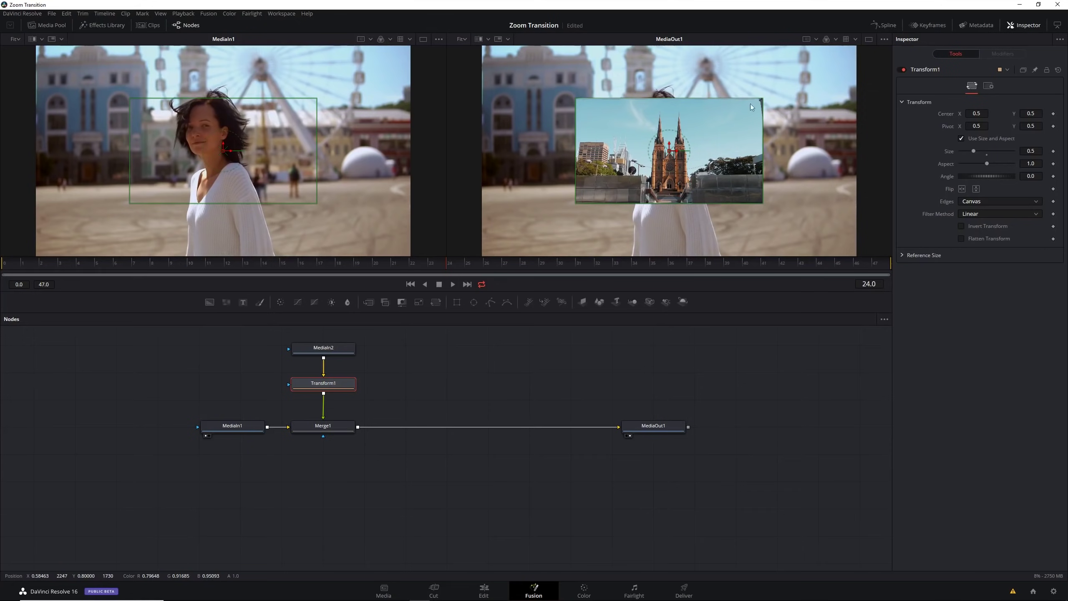
Try Transform1's Edges modes Mirror, Duplicate and Wrap, settling on Mirror.
click(971, 201)
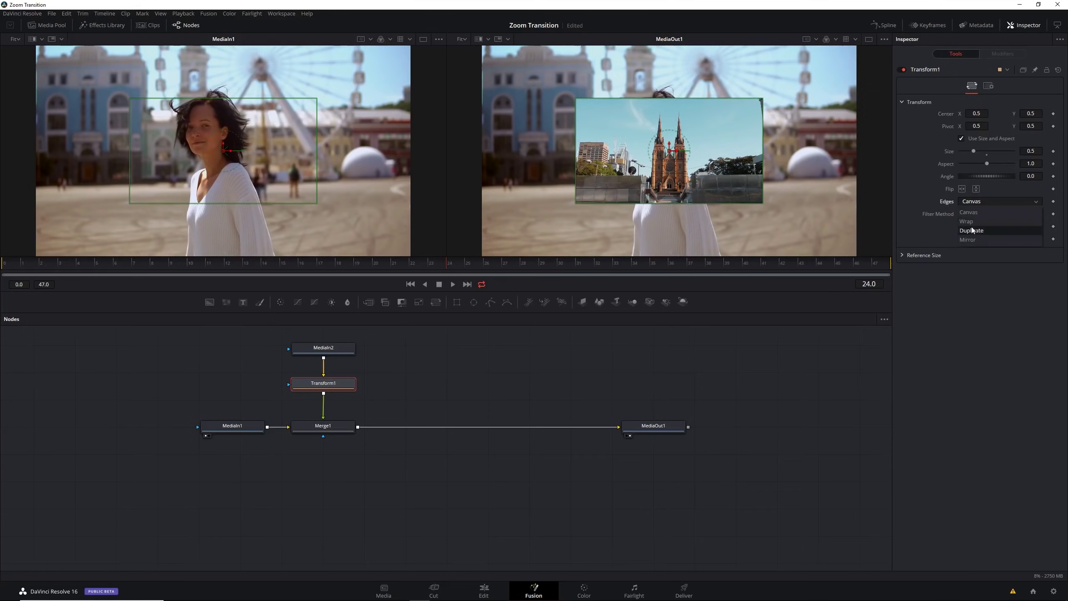
click(967, 240)
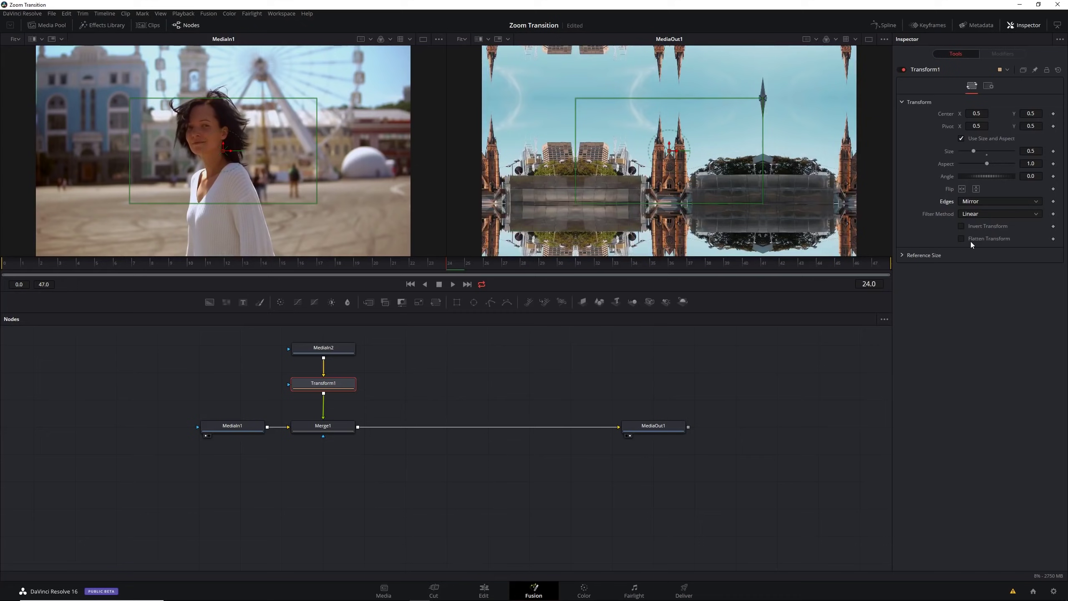
click(978, 202)
click(975, 227)
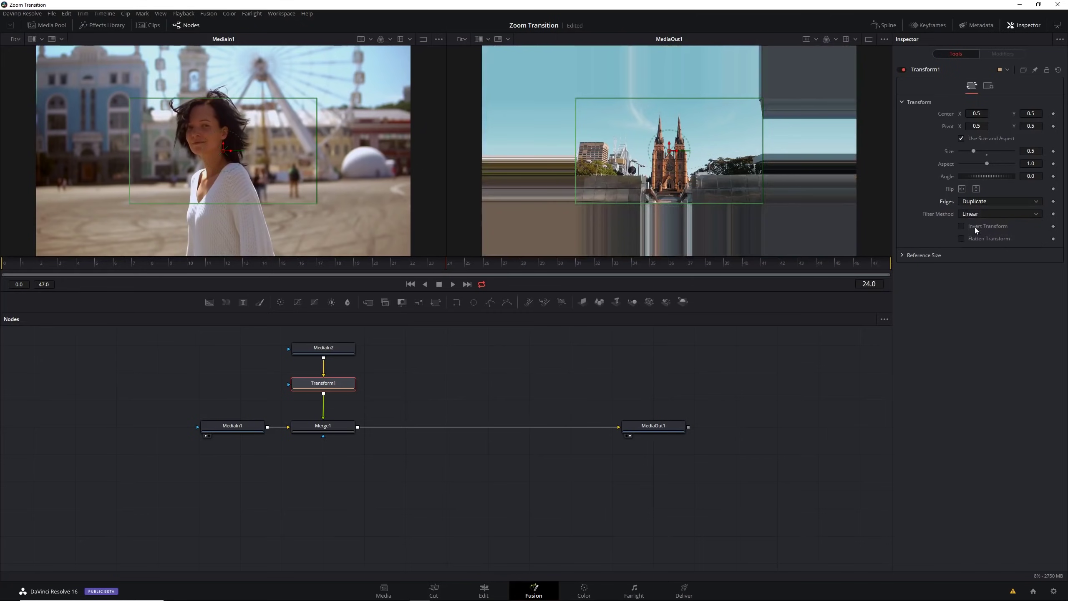
click(974, 198)
click(972, 218)
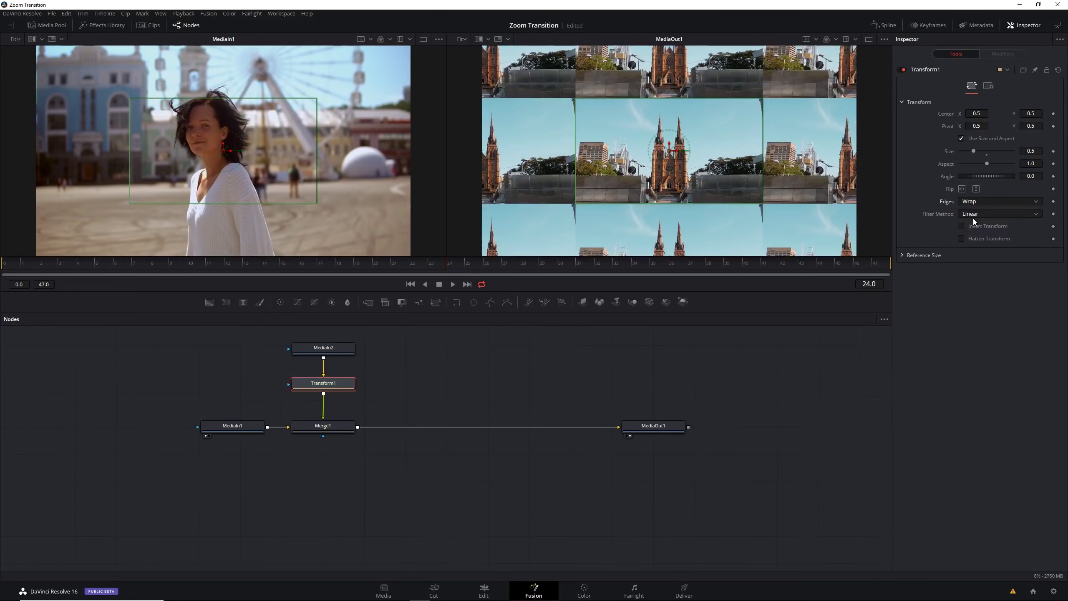
click(974, 202)
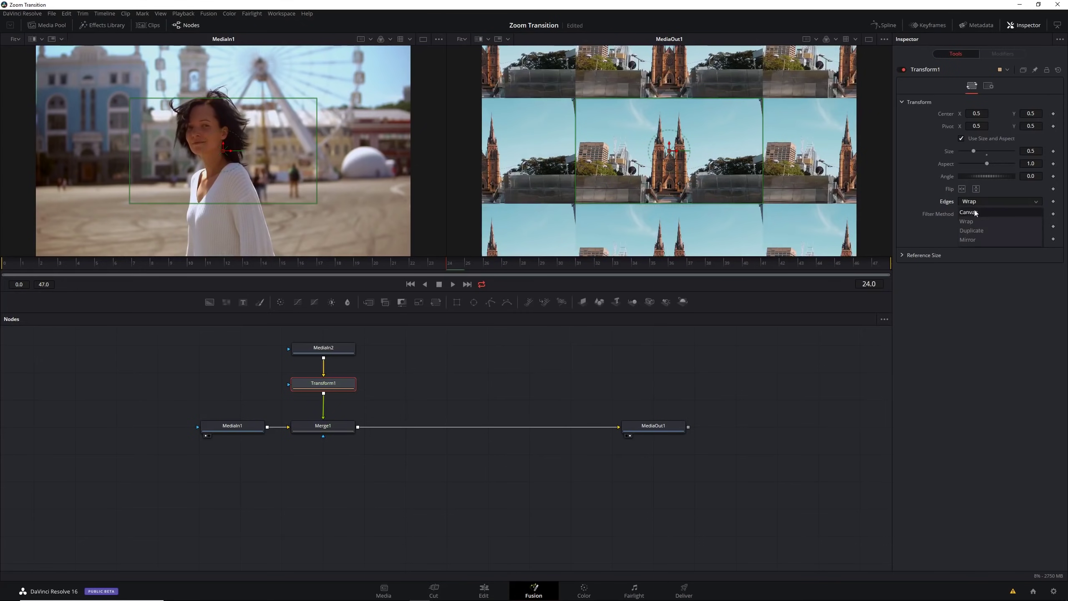
click(969, 240)
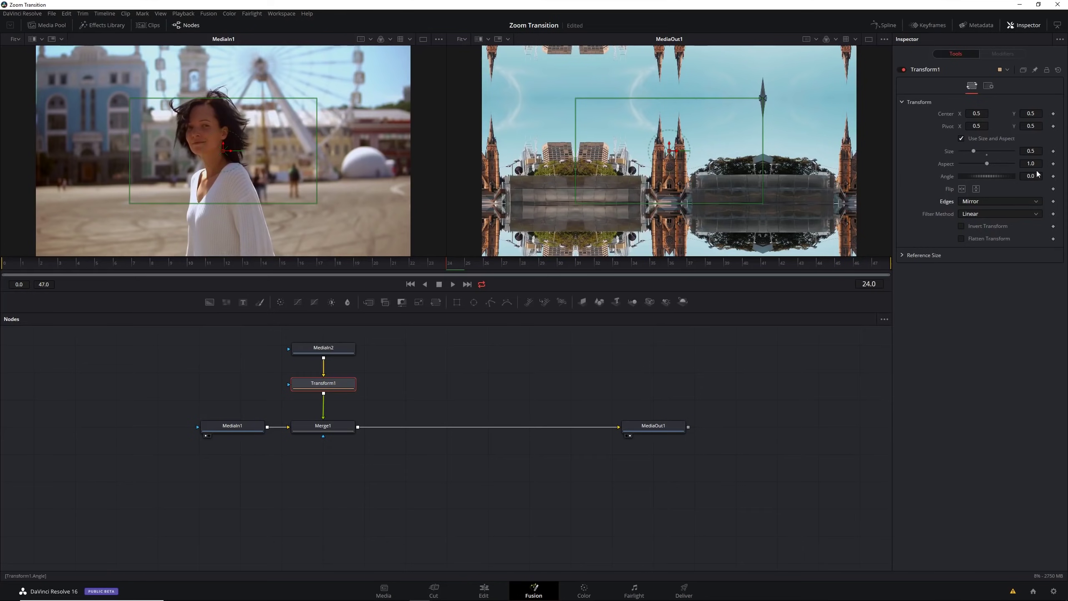
Keyframe Size at 0.5 on frame 24 and 1.0 on frame 47, then scrub to preview.
click(1053, 152)
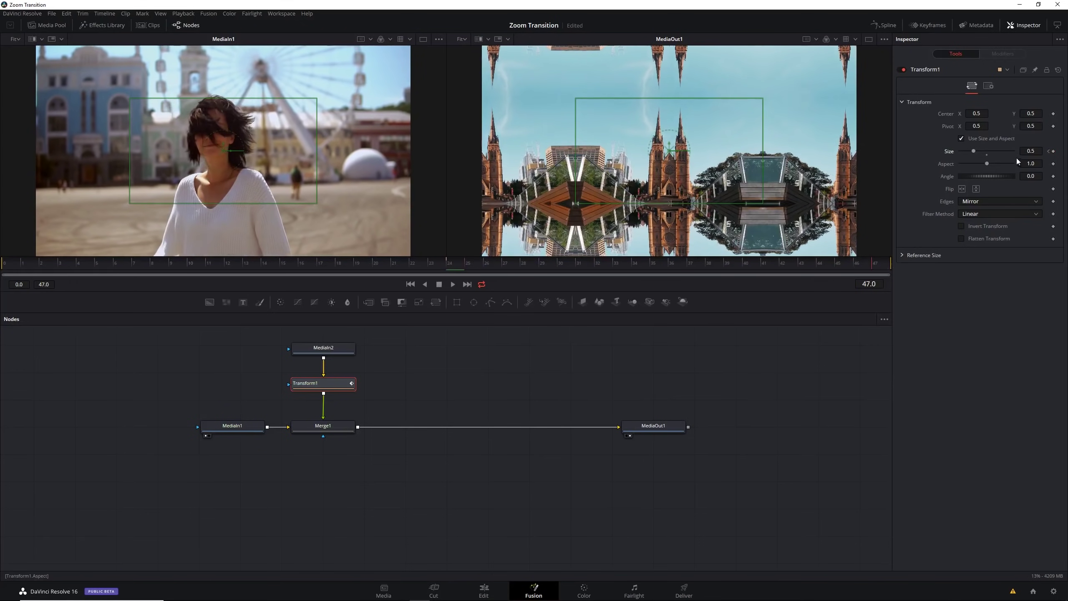
click(986, 155)
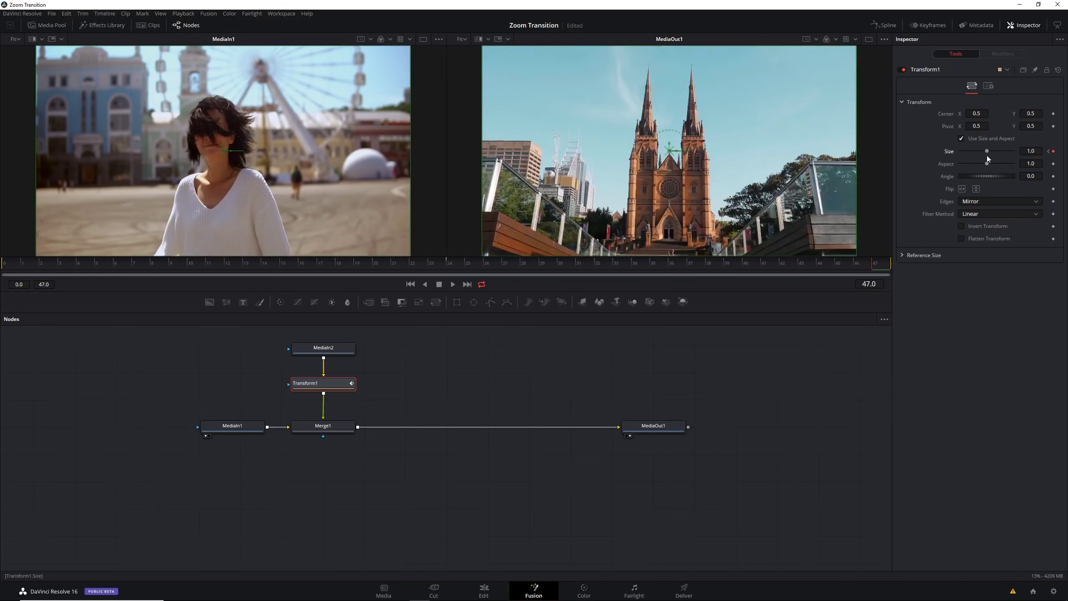
drag(798, 262, 549, 261)
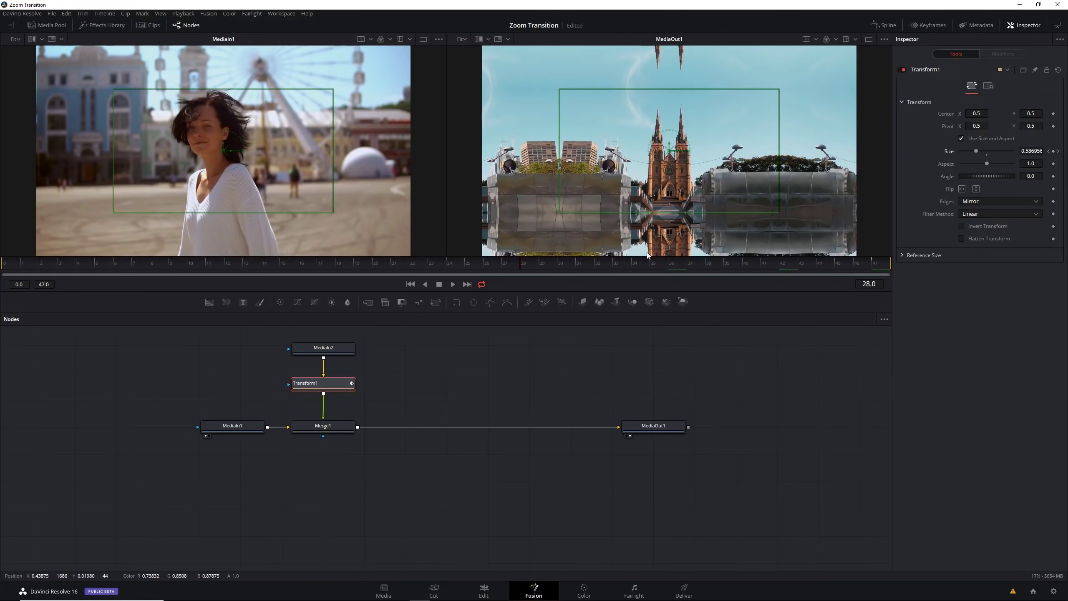
drag(646, 265, 860, 264)
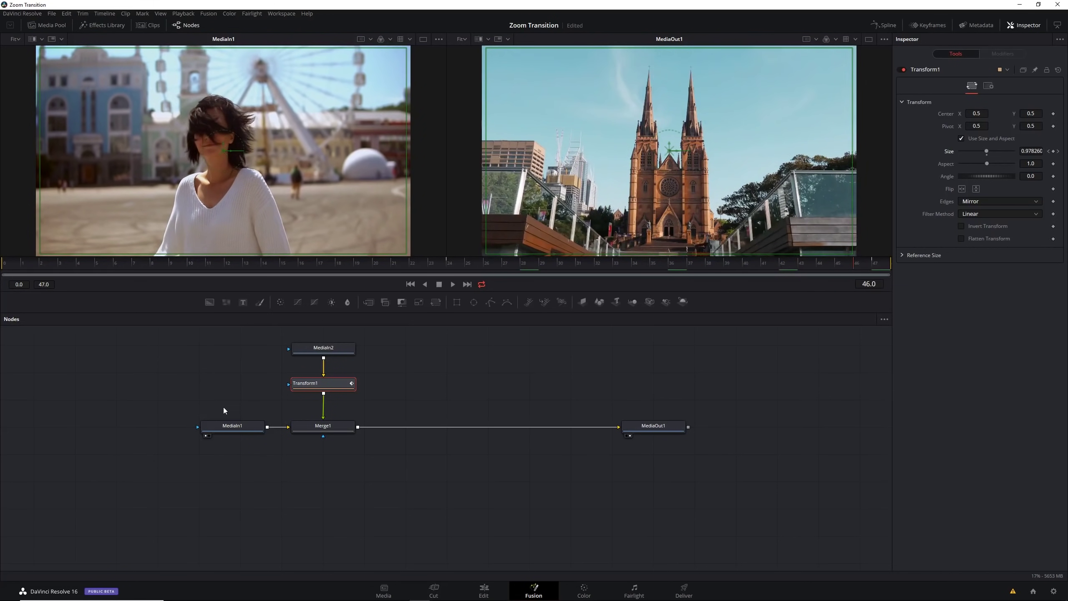
drag(235, 425, 144, 427)
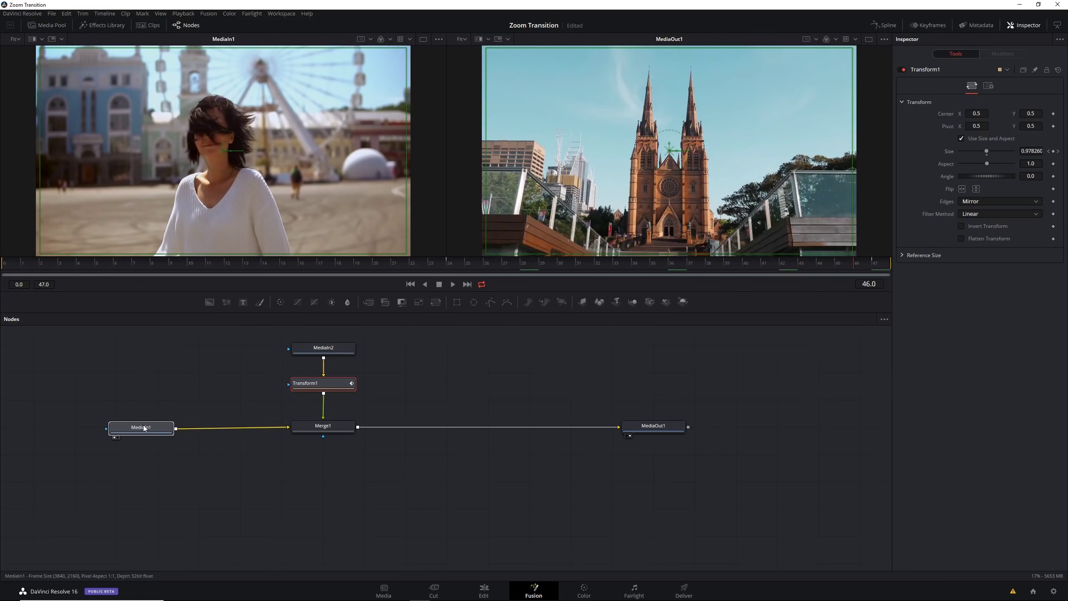
Insert a Transform2 node after MediaIn1 and set a Size keyframe at frame 0.
click(435, 302)
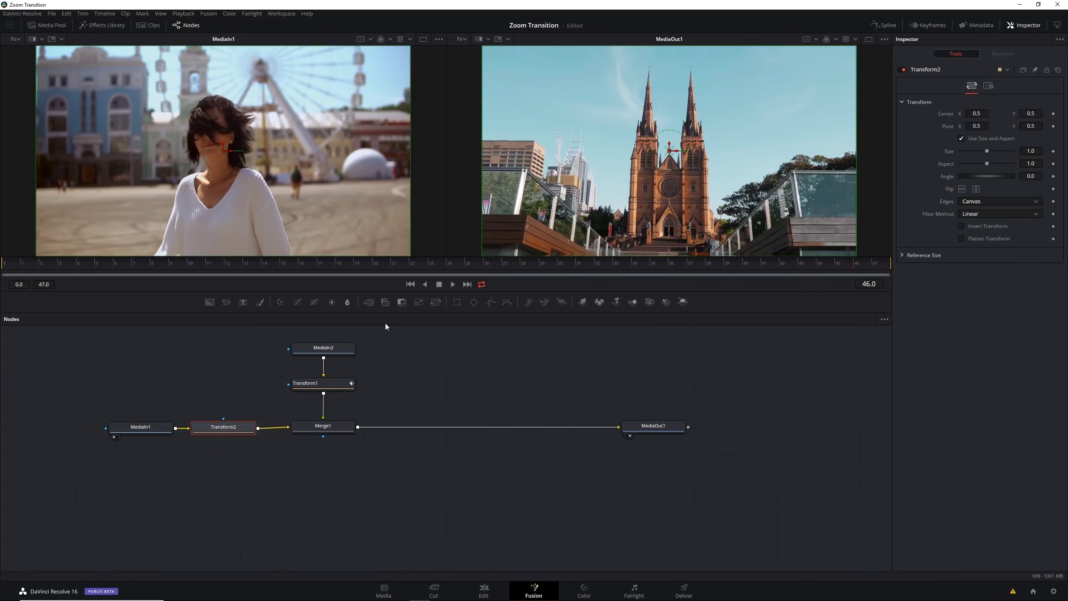
drag(210, 433, 210, 433)
drag(462, 262, 8, 271)
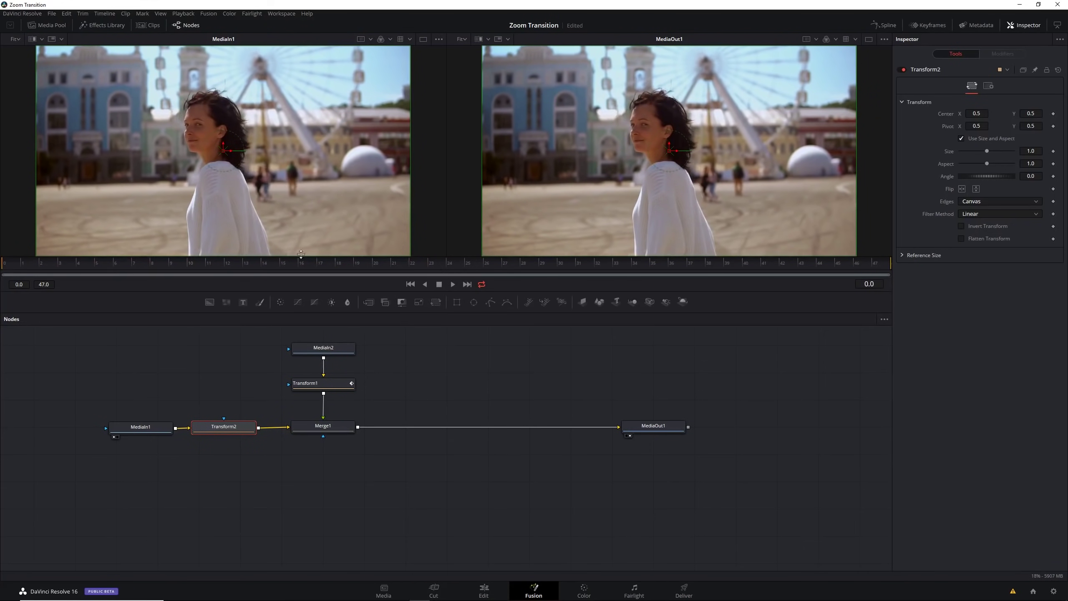
click(1051, 151)
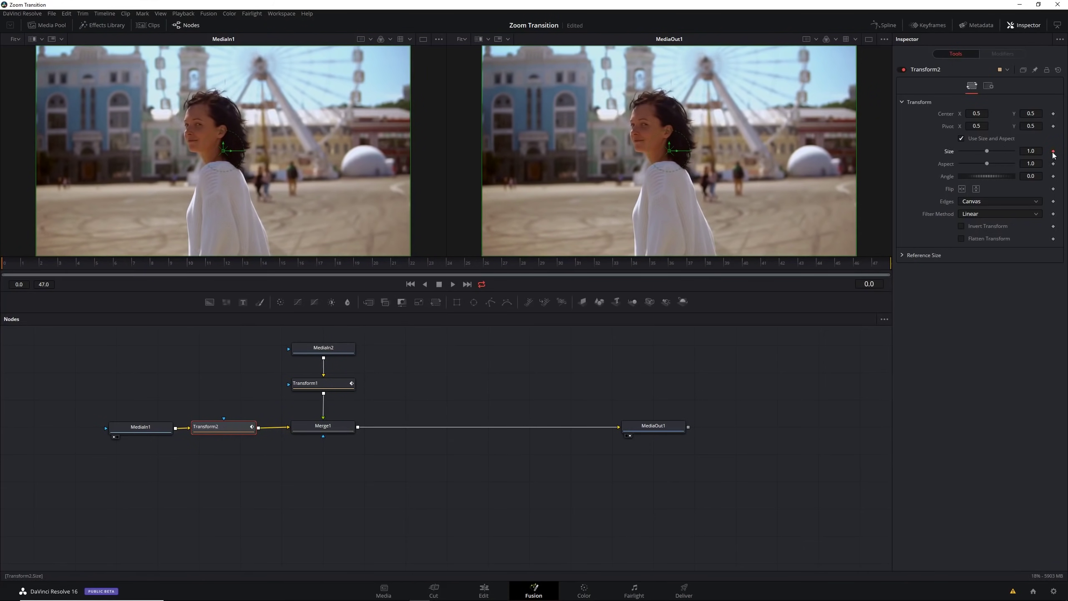
Key Transform2's Size to 2 at frame 23, preview the zoom, and return to the Edit page.
click(436, 262)
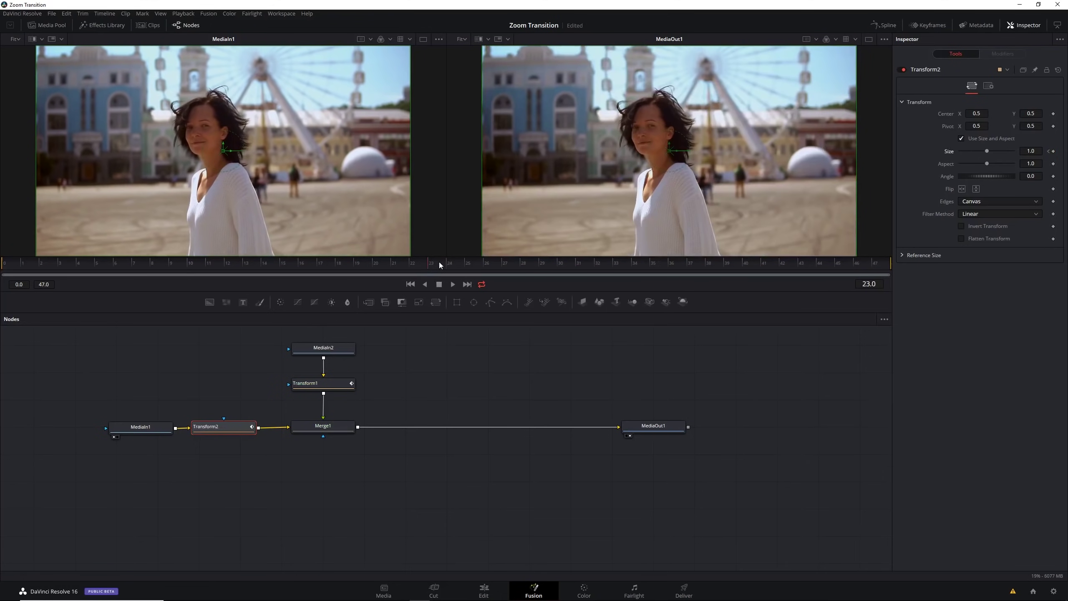
click(1032, 151)
drag(1034, 151, 1018, 152)
text(2)
key(Tab)
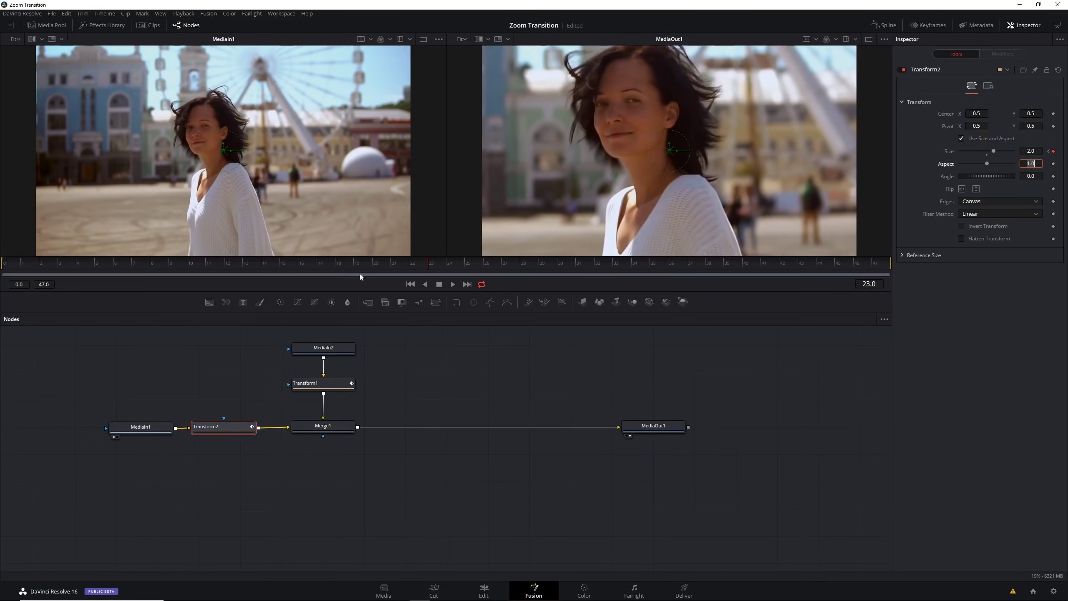
drag(349, 264, 377, 267)
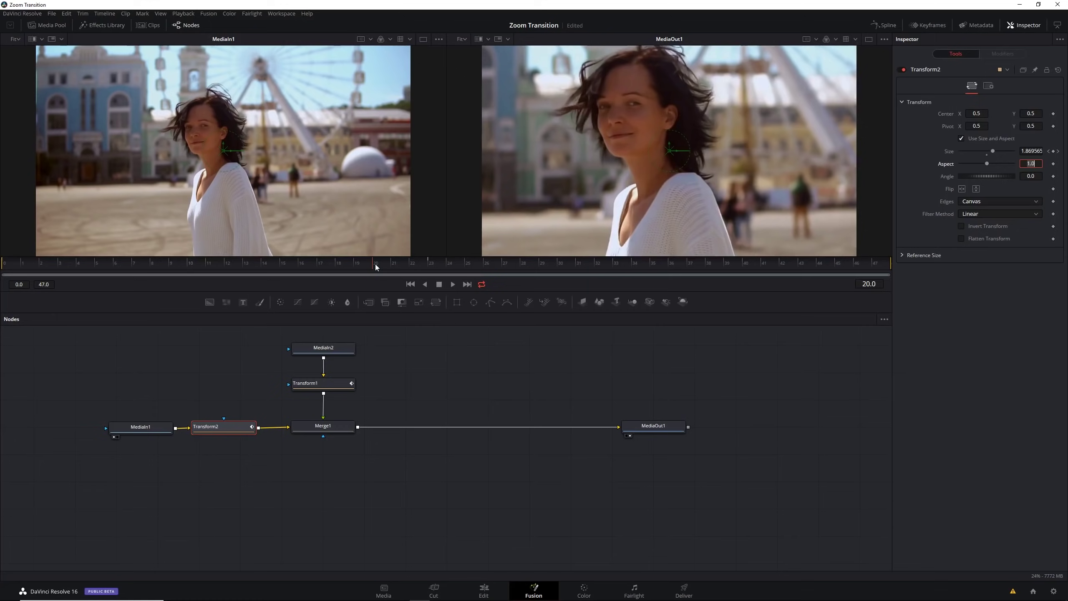
click(494, 588)
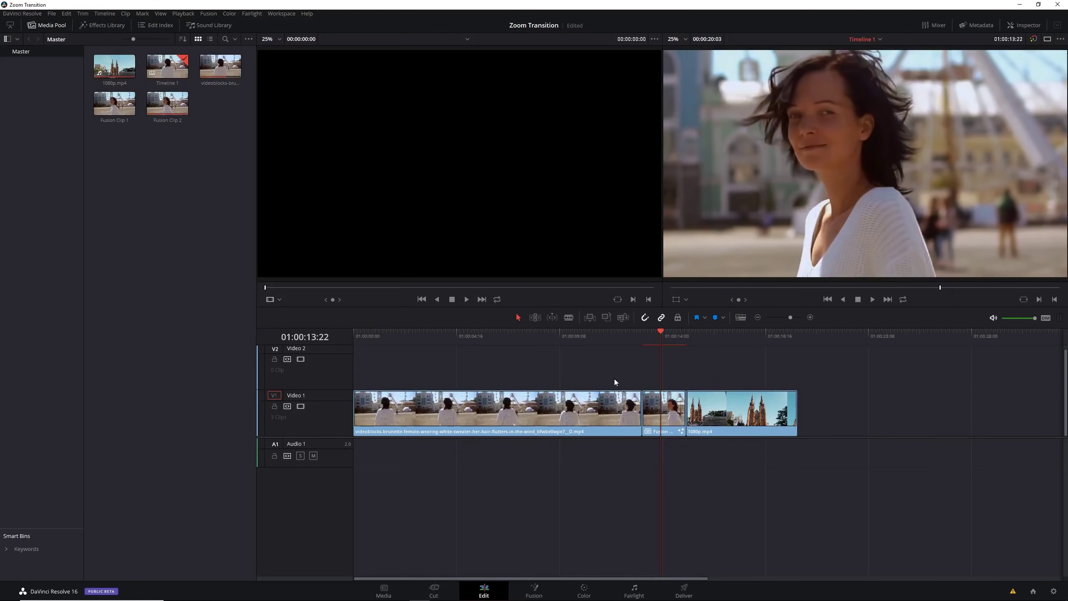
click(583, 332)
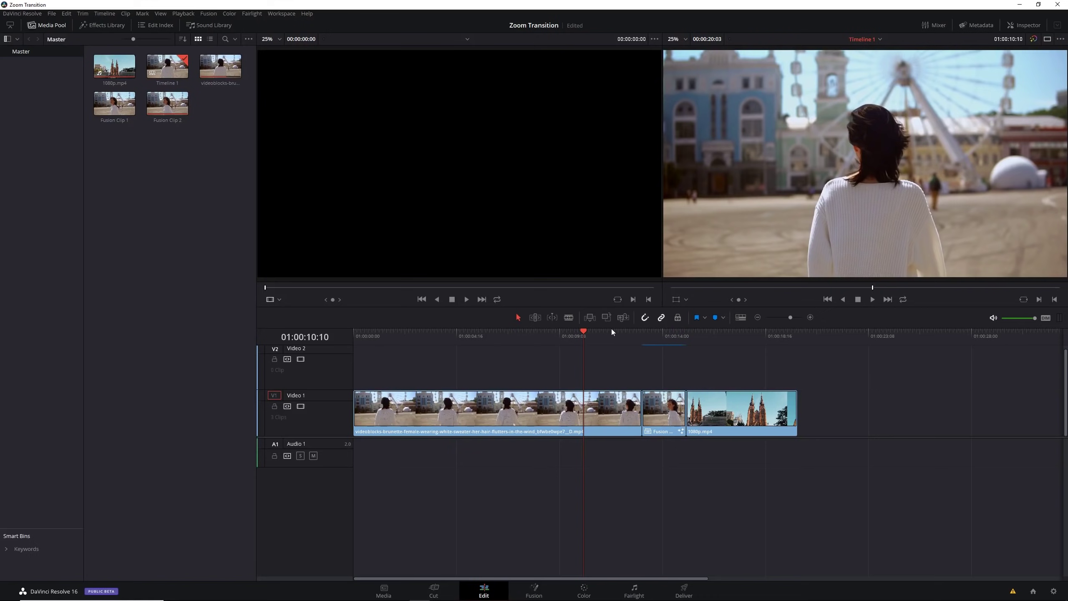
click(578, 332)
key(space)
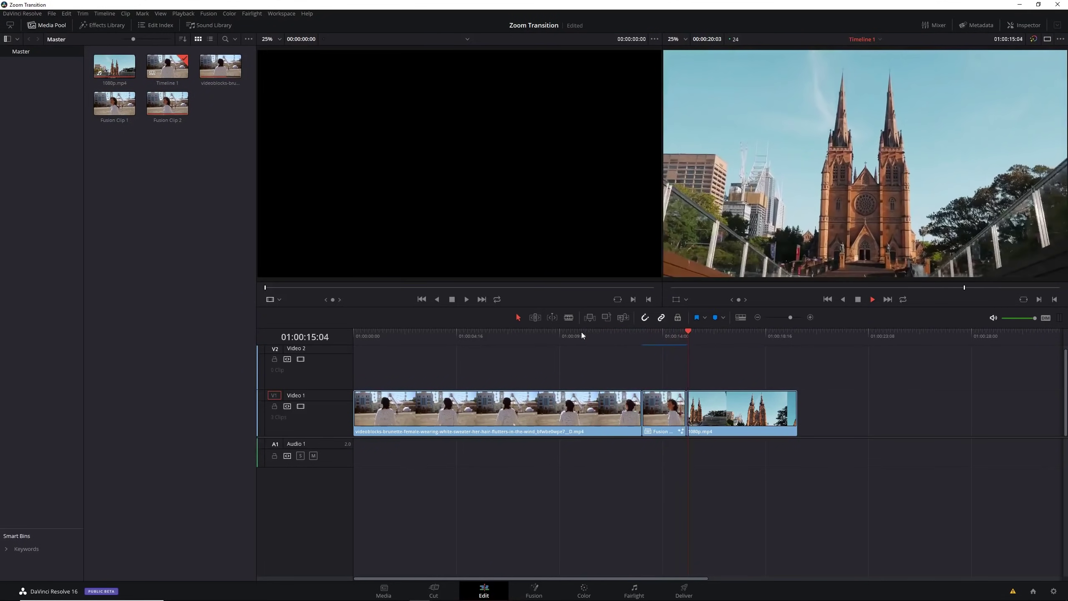
key(space)
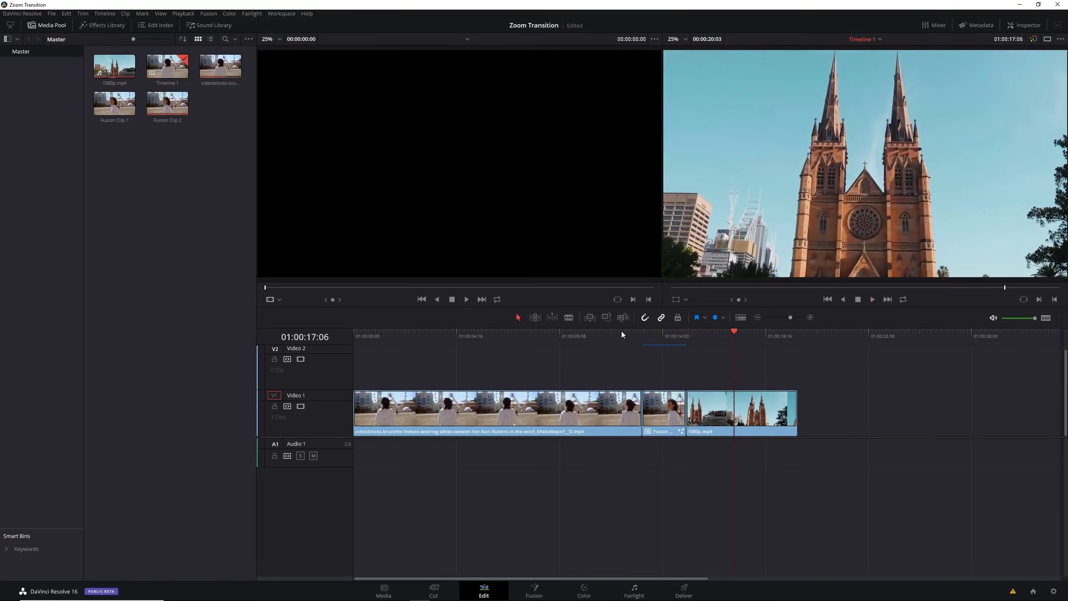
drag(646, 332, 658, 332)
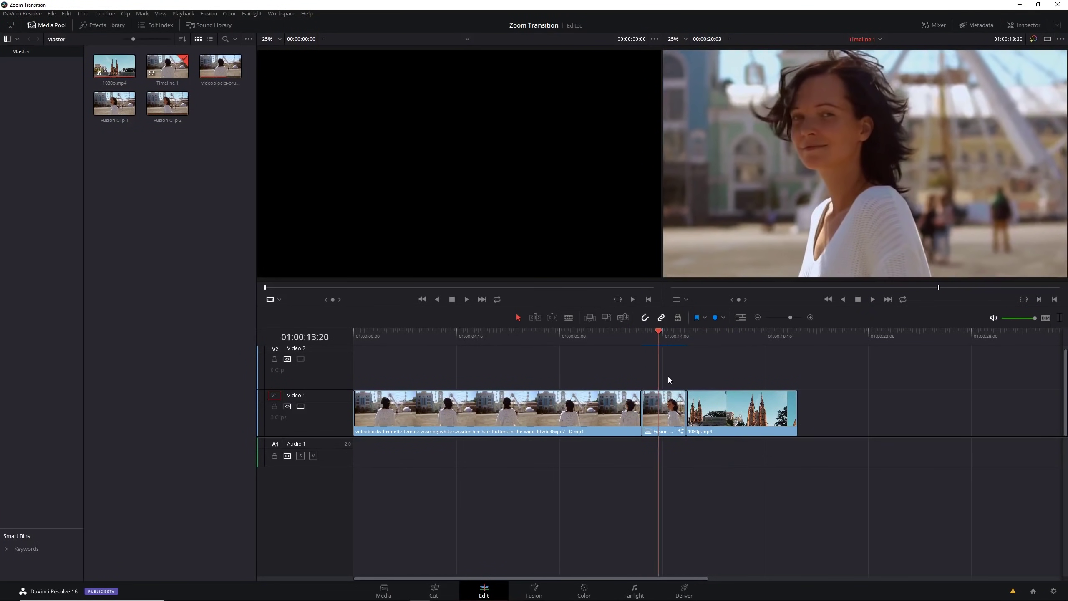
On the Fusion page, show Transform1's Size curve in the Spline editor.
click(533, 596)
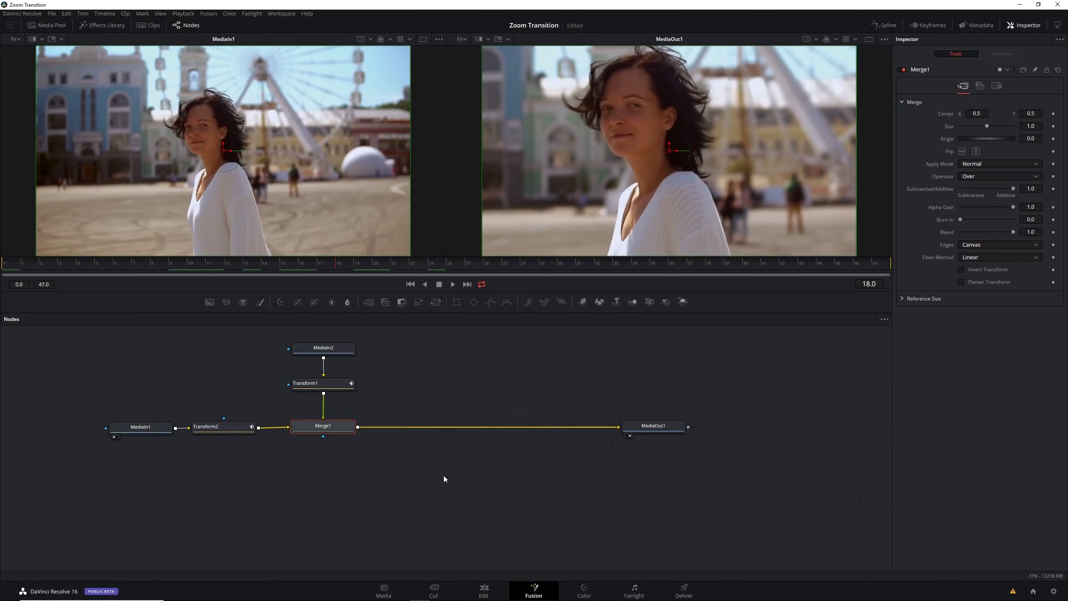
click(326, 387)
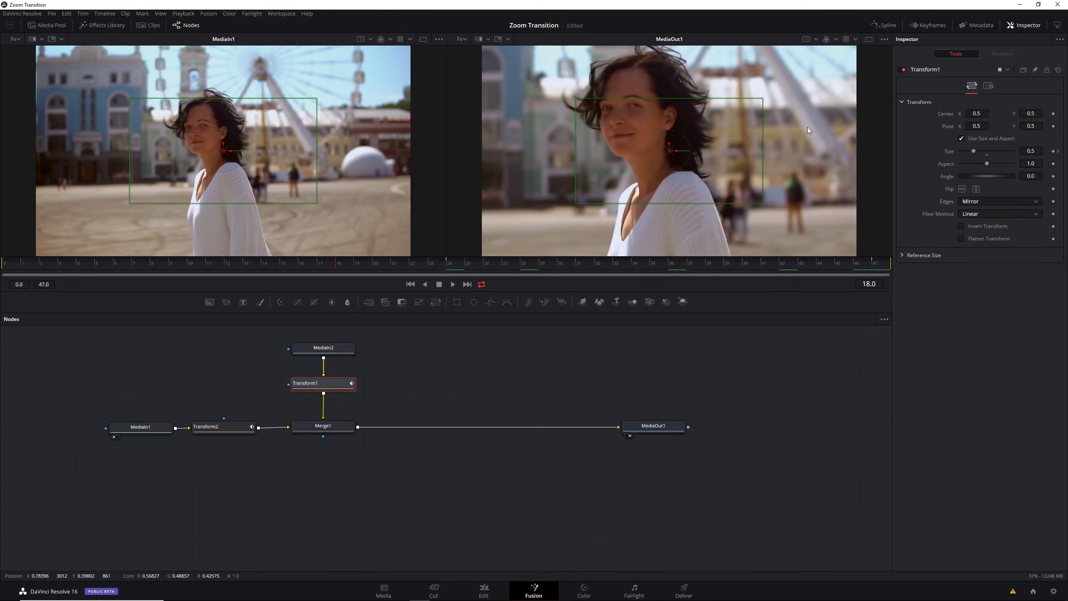
click(878, 27)
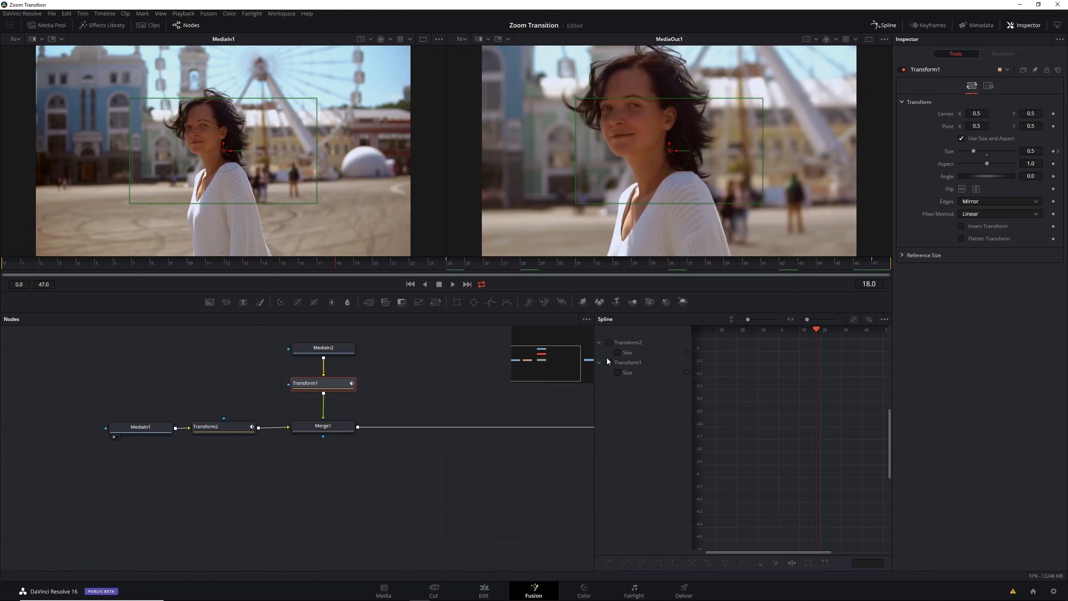
click(633, 372)
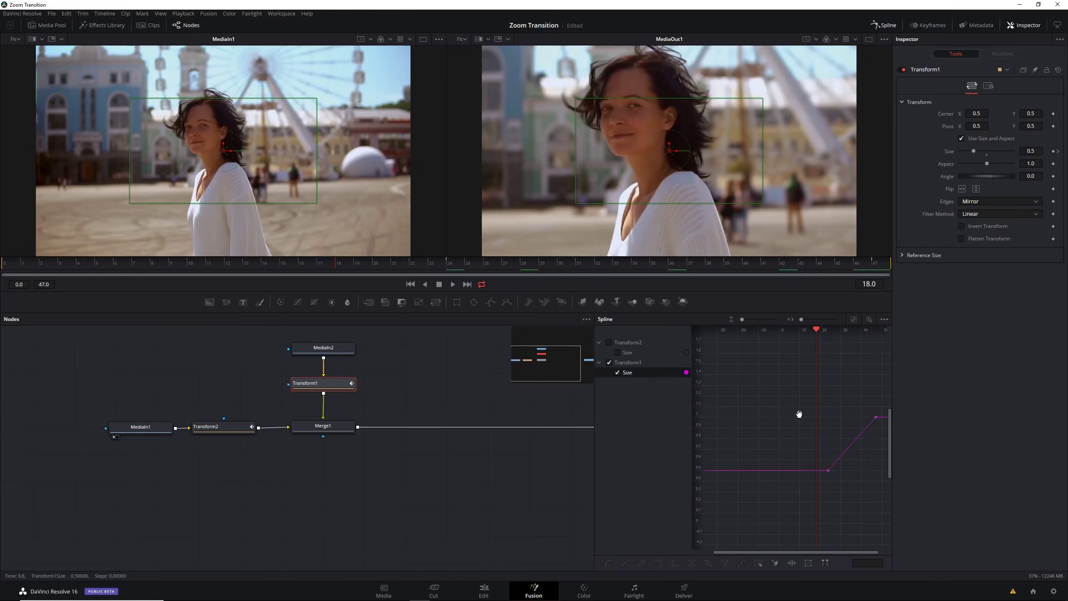
Select both Size keyframes and flatten their handles to ease out of the first and into the last.
drag(798, 414, 710, 410)
scroll(775, 442, up, 3)
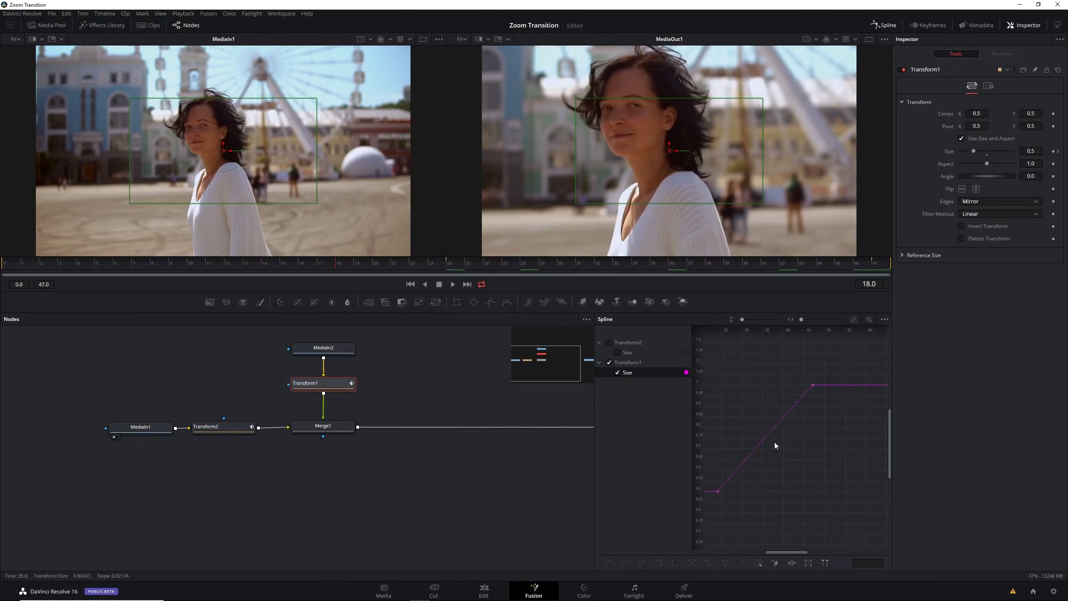
drag(777, 447, 795, 444)
drag(727, 504, 835, 378)
drag(761, 457, 731, 430)
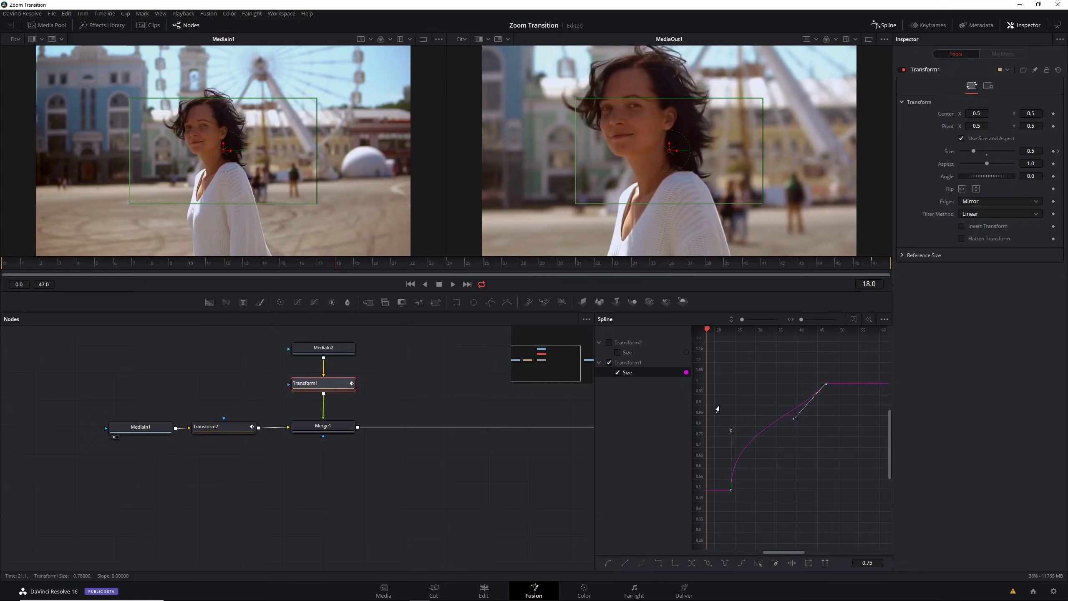
drag(794, 419, 771, 386)
Shape Transform2's Size handles for a slow start that accelerates sharply into the 2.0 keyframe.
click(647, 354)
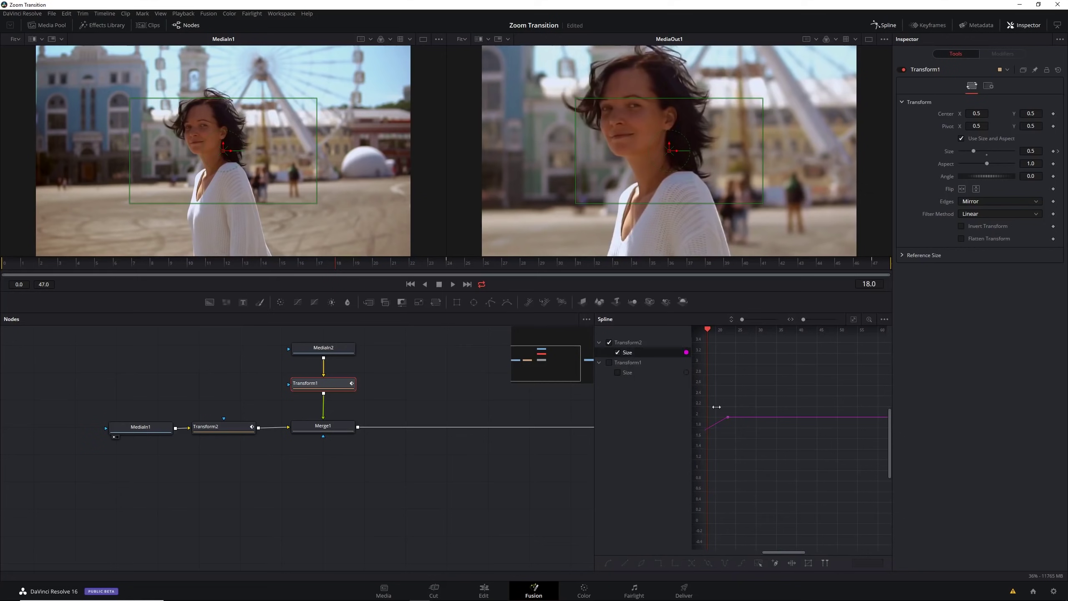
drag(716, 406, 849, 389)
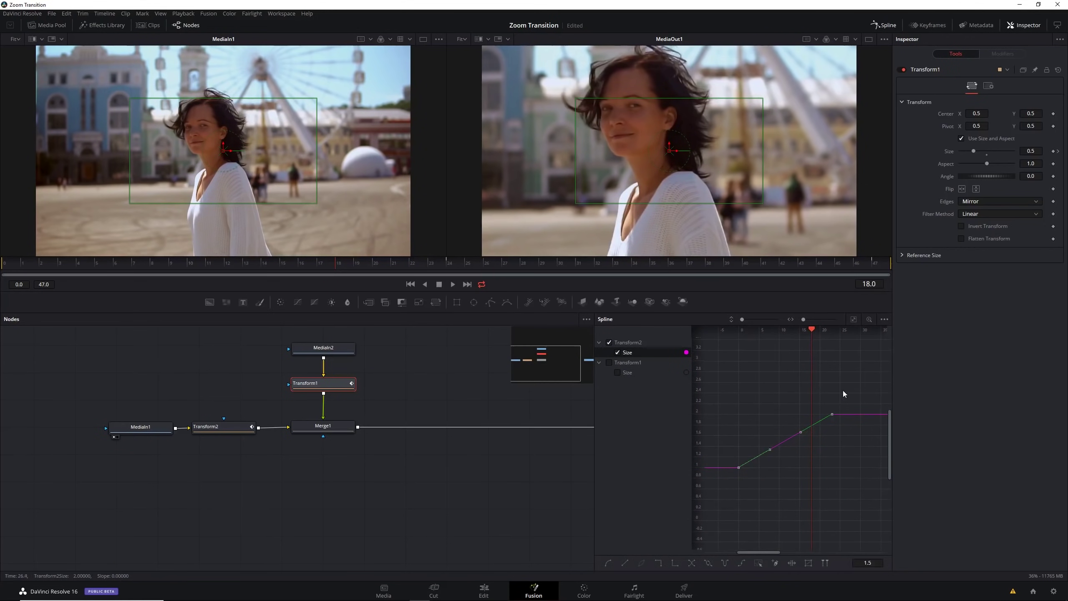
drag(765, 451, 777, 468)
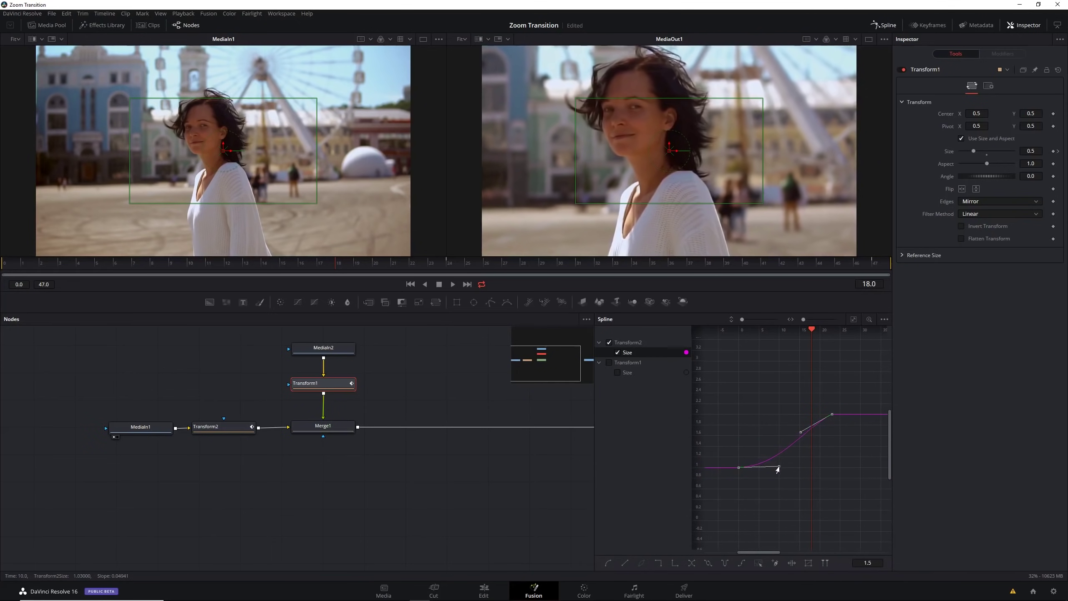
drag(800, 432, 831, 448)
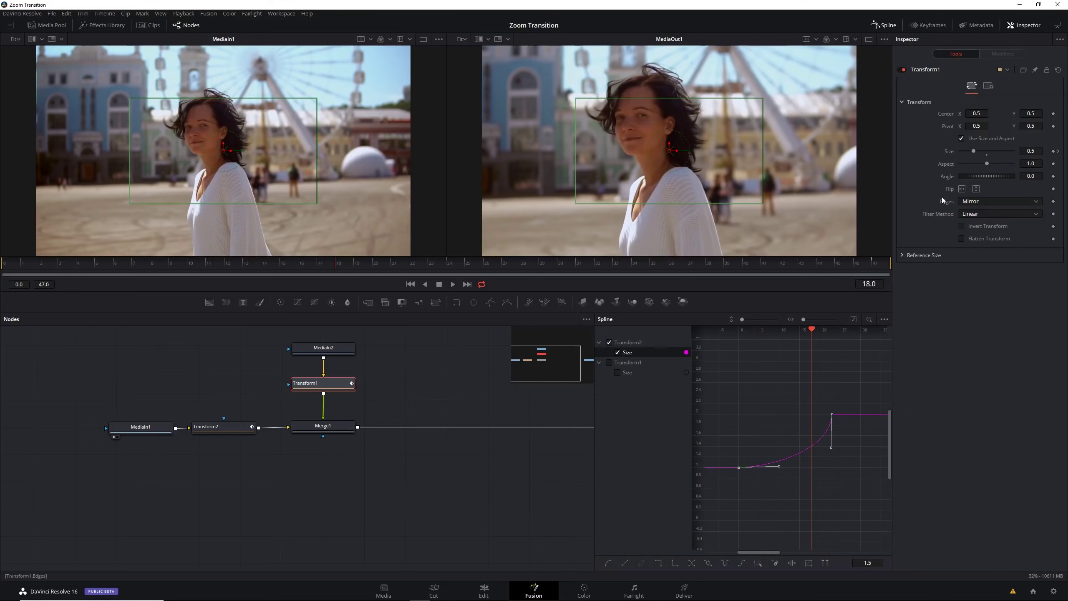
Check Motion Blur in the Settings tab of Transform1 and Transform2, then scrub to frame 23.
click(988, 86)
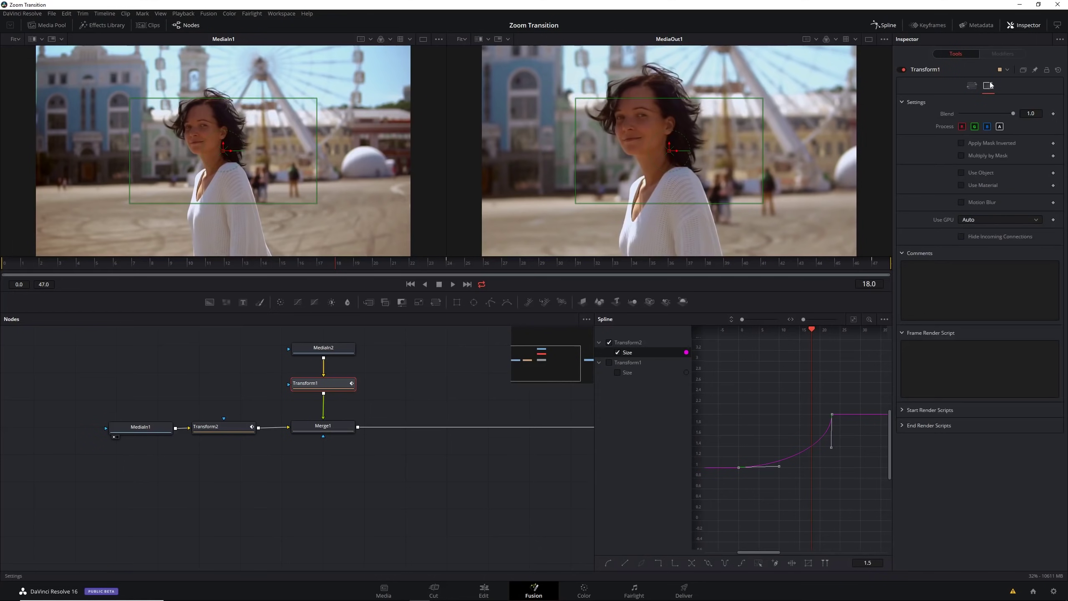
click(961, 202)
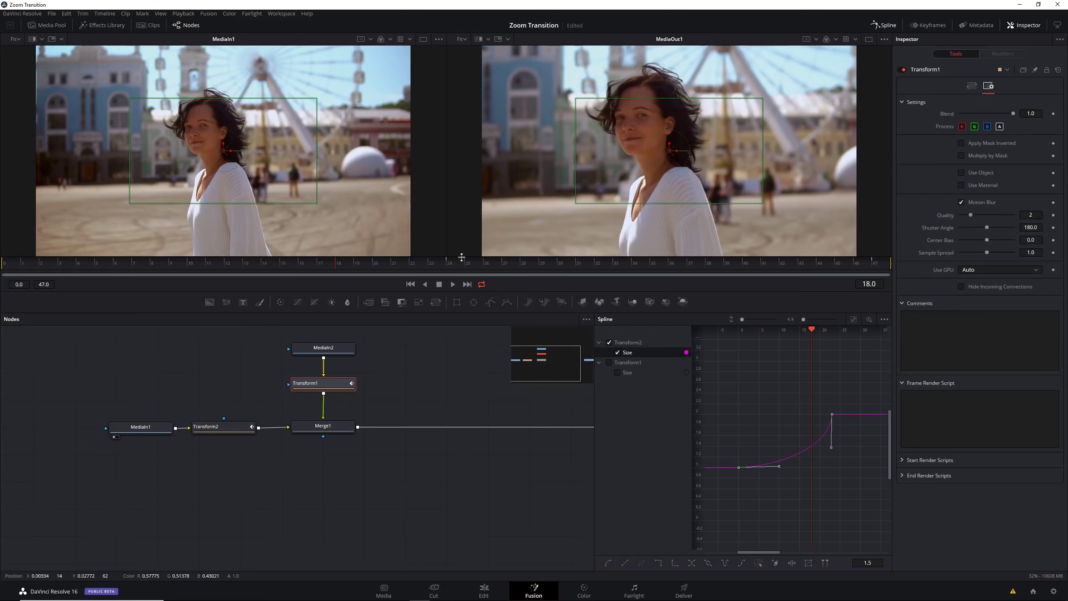
click(221, 424)
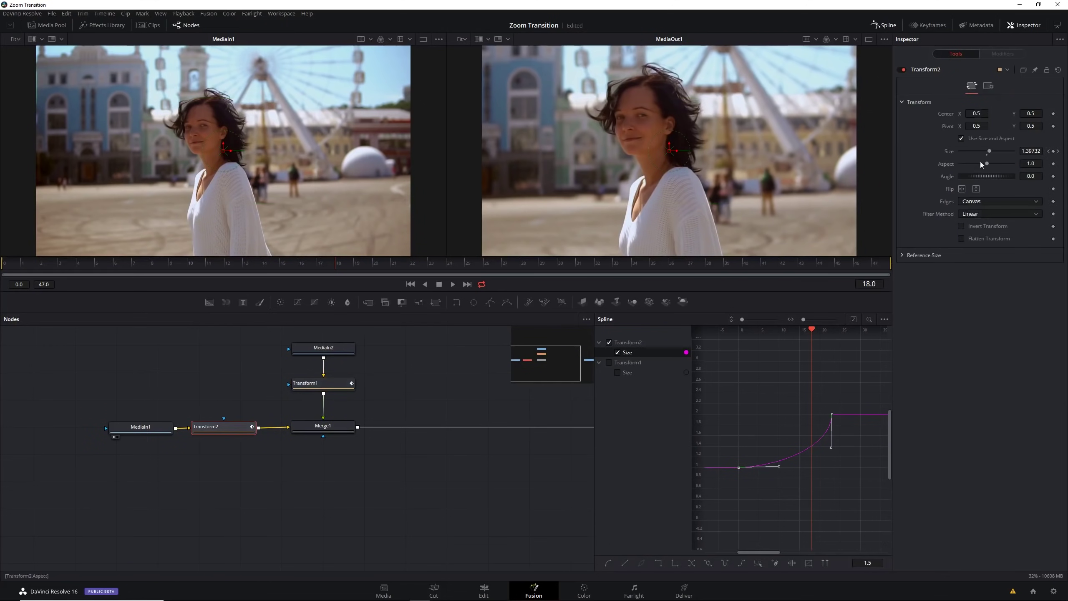
click(989, 86)
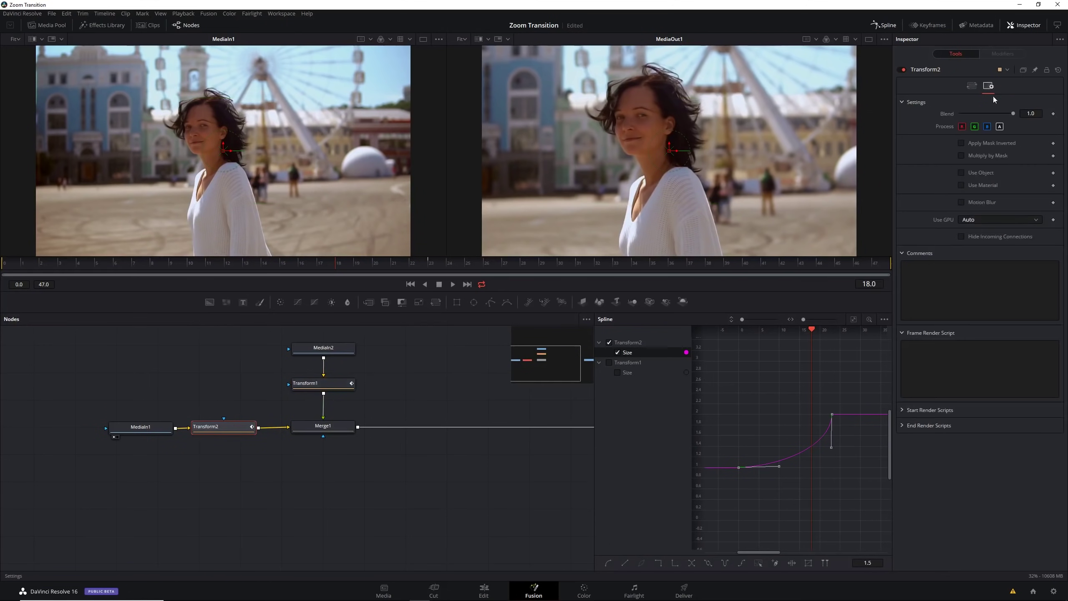
click(965, 201)
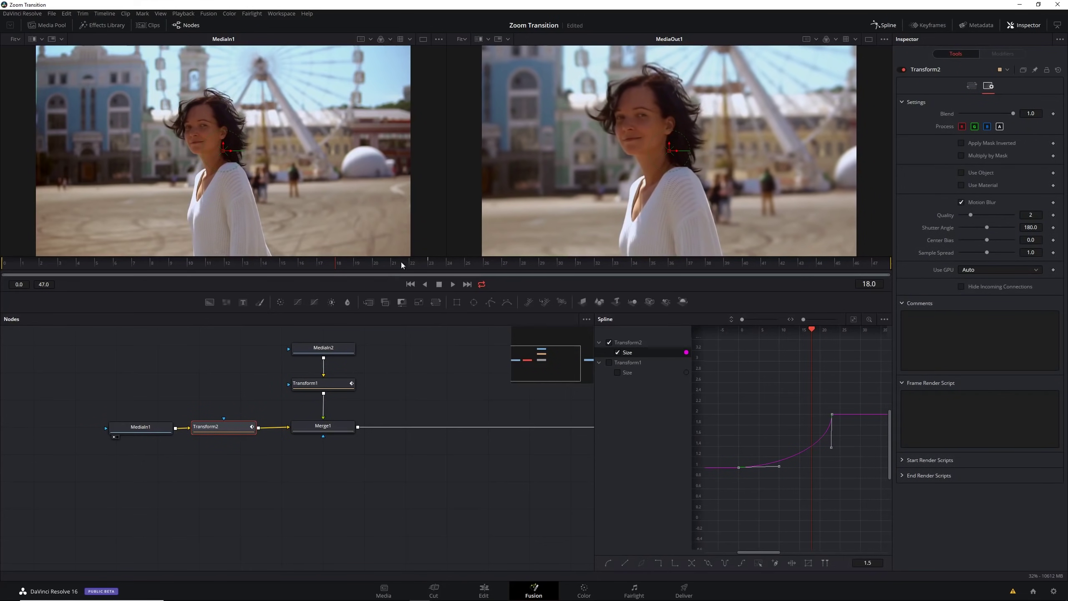
drag(400, 260, 437, 258)
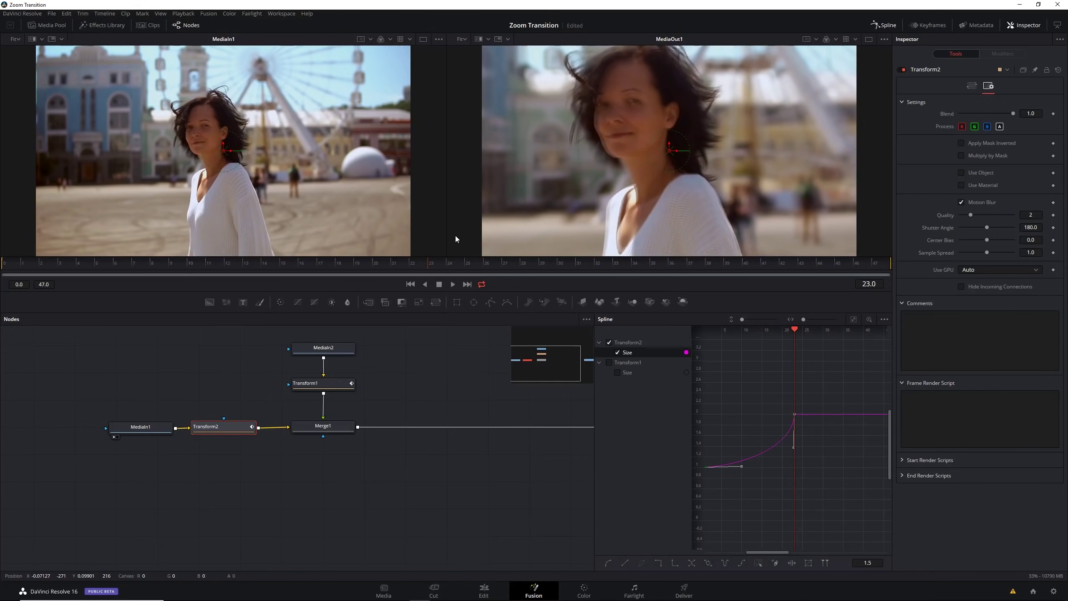
click(488, 589)
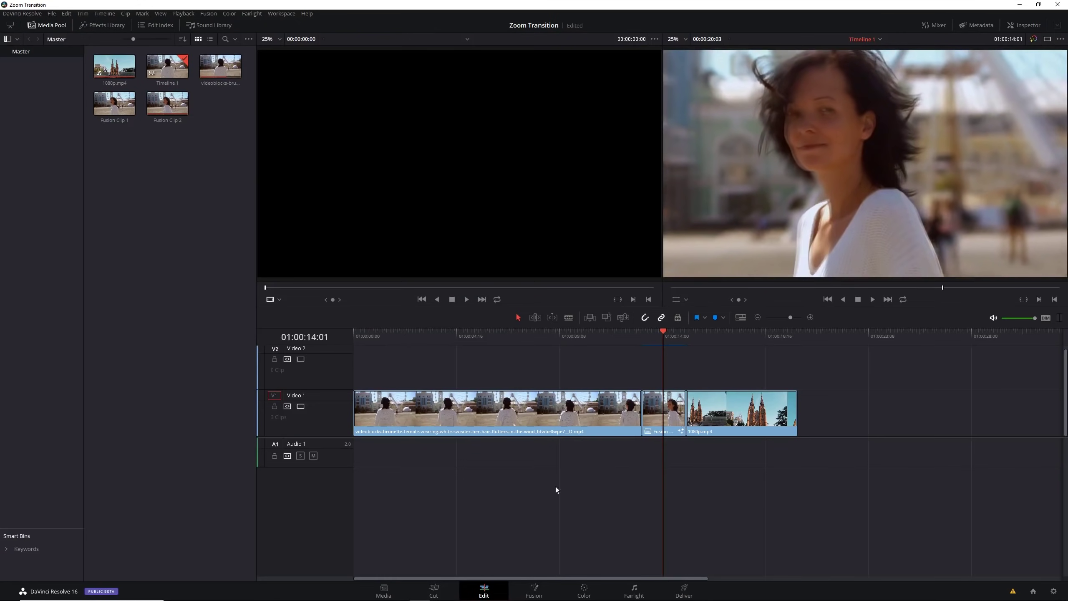
click(593, 332)
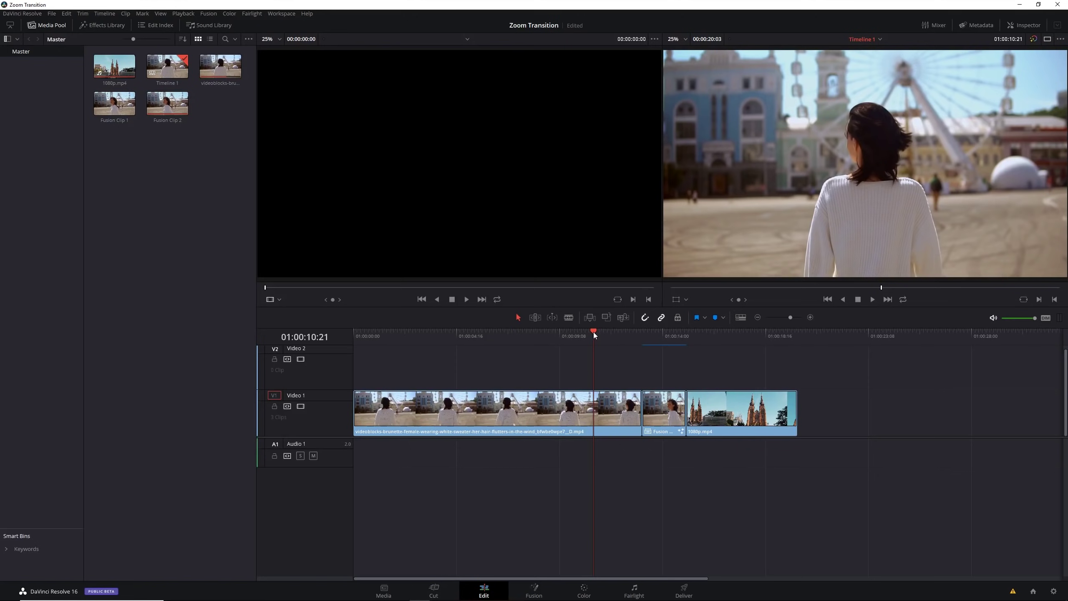
key(space)
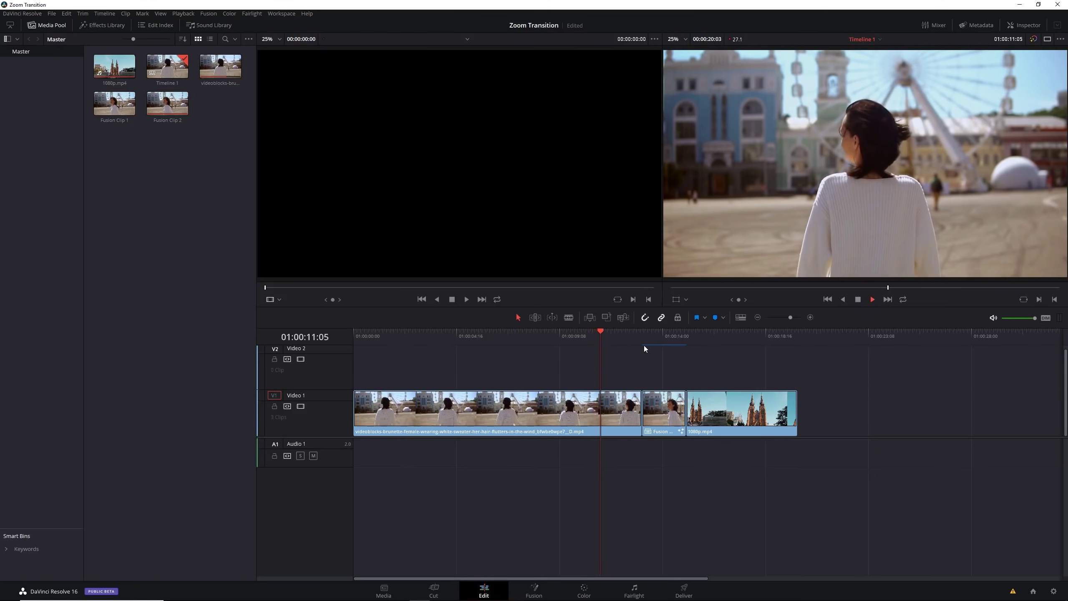